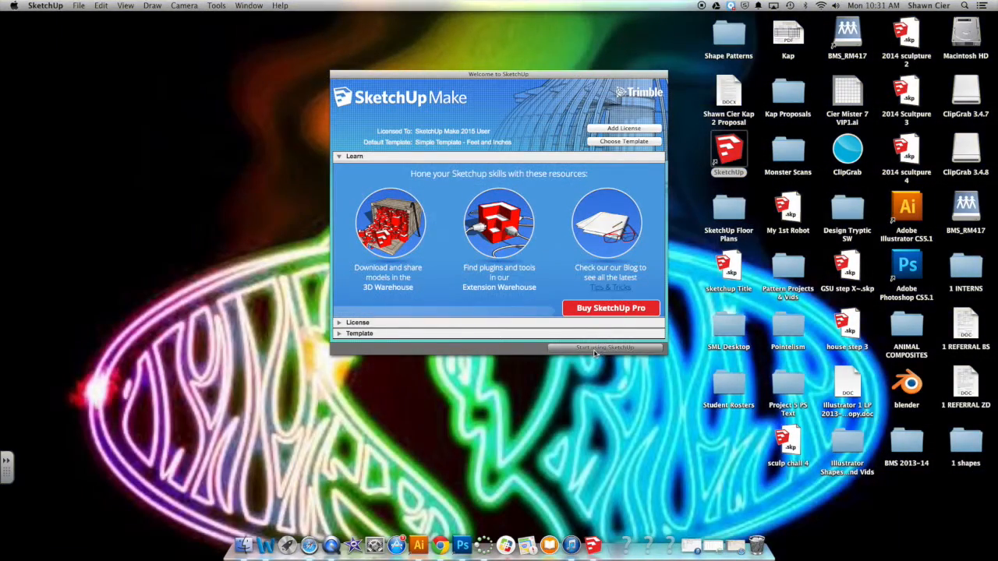
# Start a new model with the default template and activate the Rectangle tool.
pyautogui.click(594, 351)
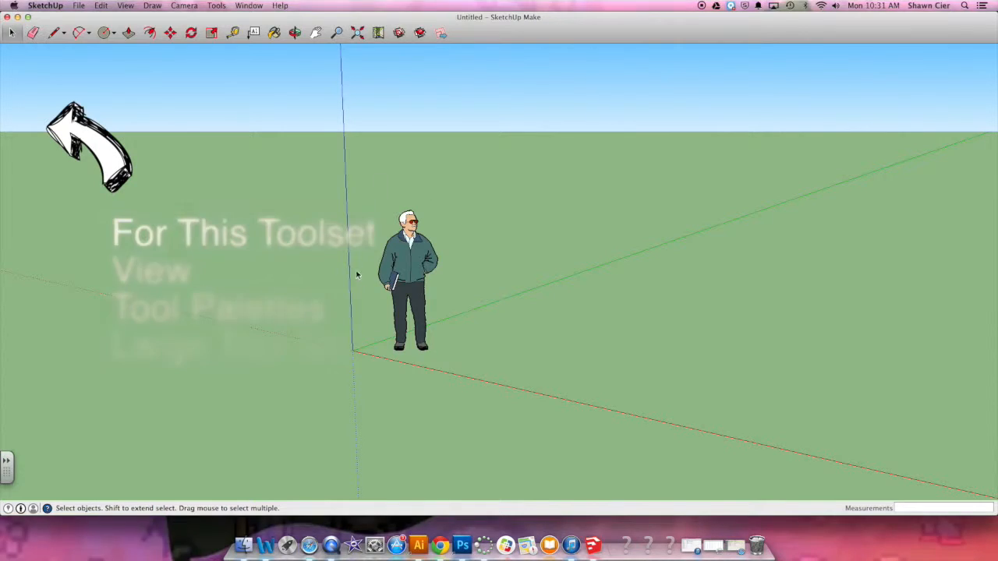
pyautogui.click(108, 33)
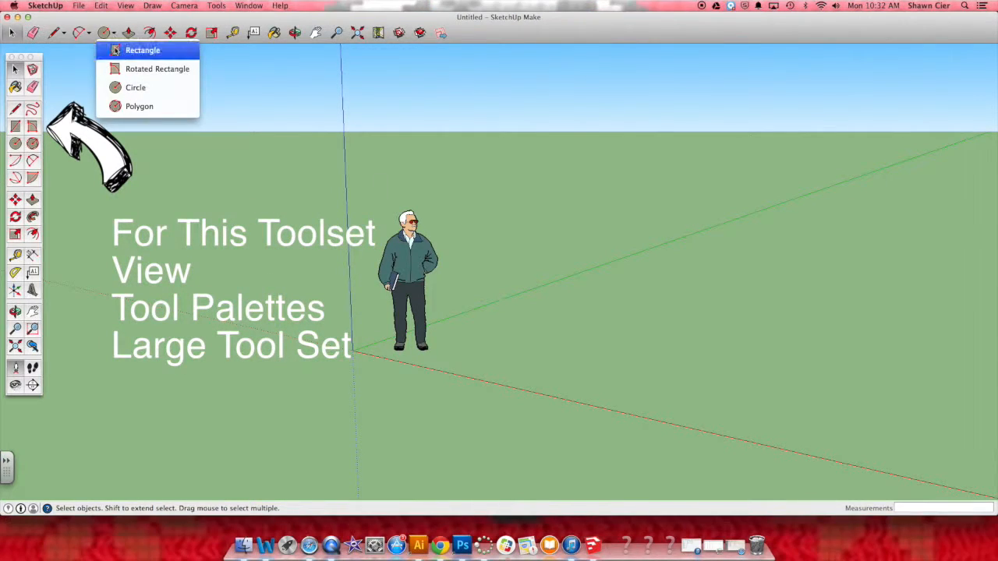
pyautogui.click(115, 50)
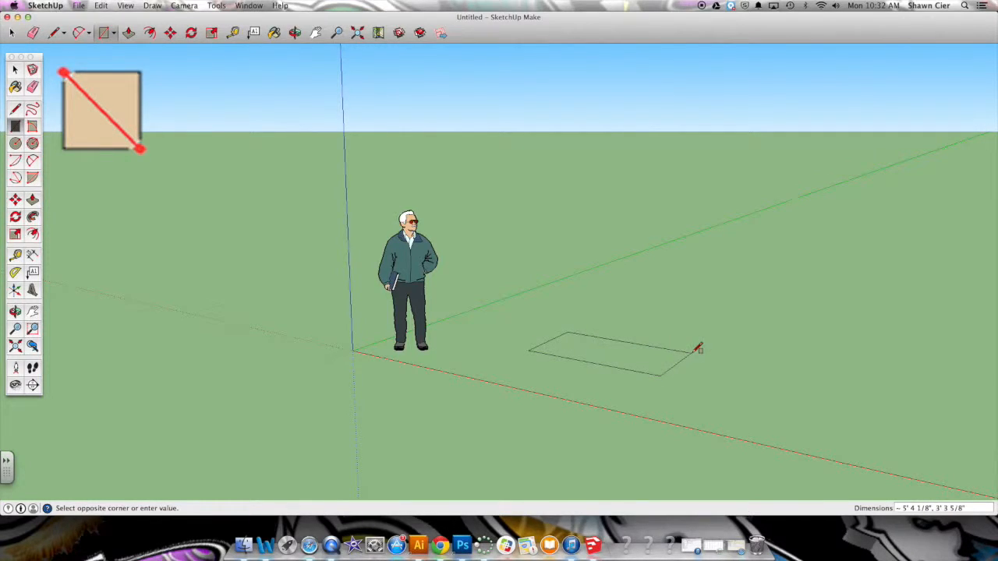
# Draw two trial rectangles on the ground, about 8' 2 5/8" by 2' 1 1/4" and 8' 9 1/2" by 3' 5 13/16", and undo both.
pyautogui.click(763, 370)
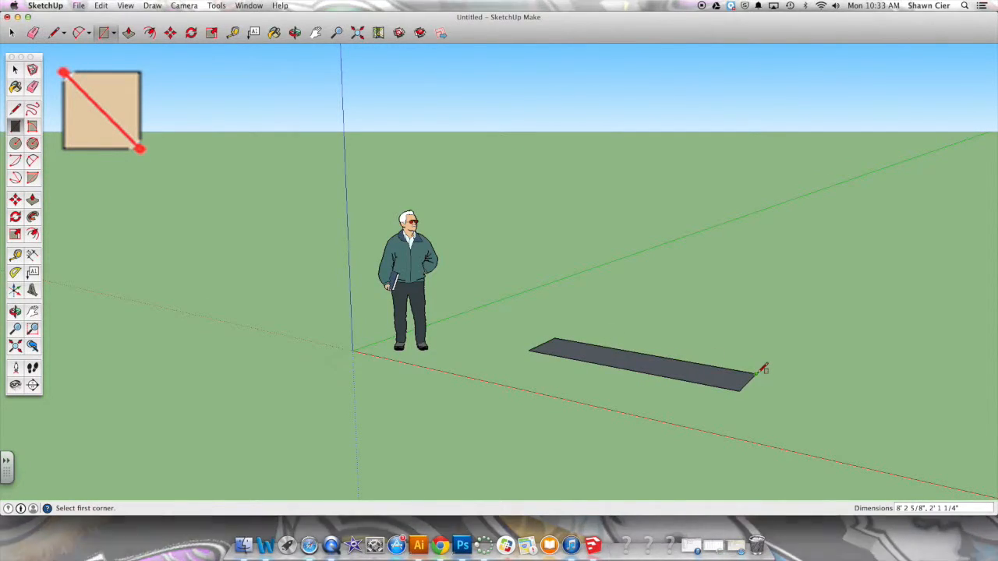
pyautogui.click(468, 397)
pyautogui.keyDown('shift'); pyautogui.moveTo(483, 421); pyautogui.dragTo(483, 402, button='middle'); pyautogui.keyUp('shift')
pyautogui.keyDown('shift'); pyautogui.moveTo(692, 509); pyautogui.dragTo(693, 490, button='middle'); pyautogui.keyUp('shift')
pyautogui.click(694, 465)
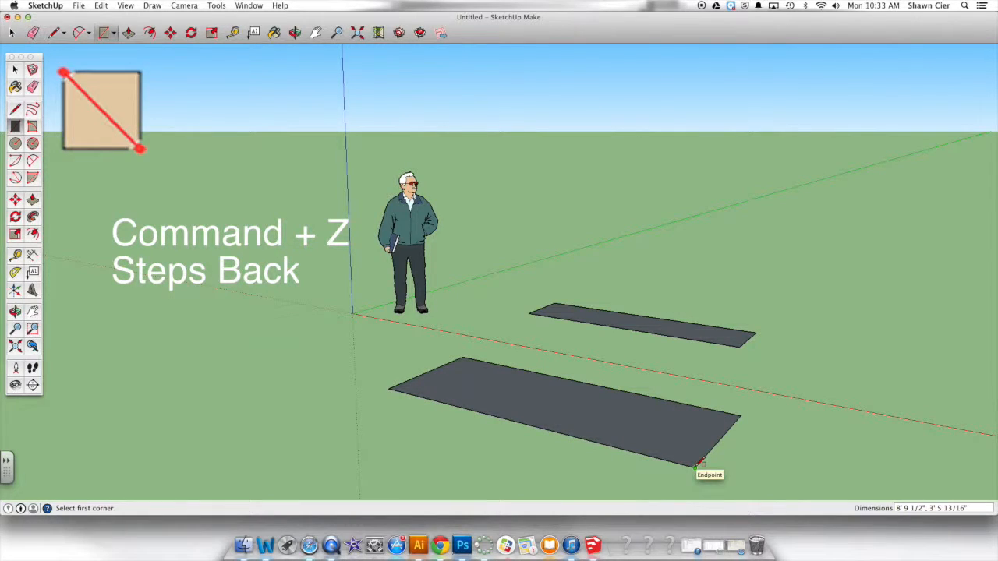
pyautogui.press('super+z')
pyautogui.press('super+z')
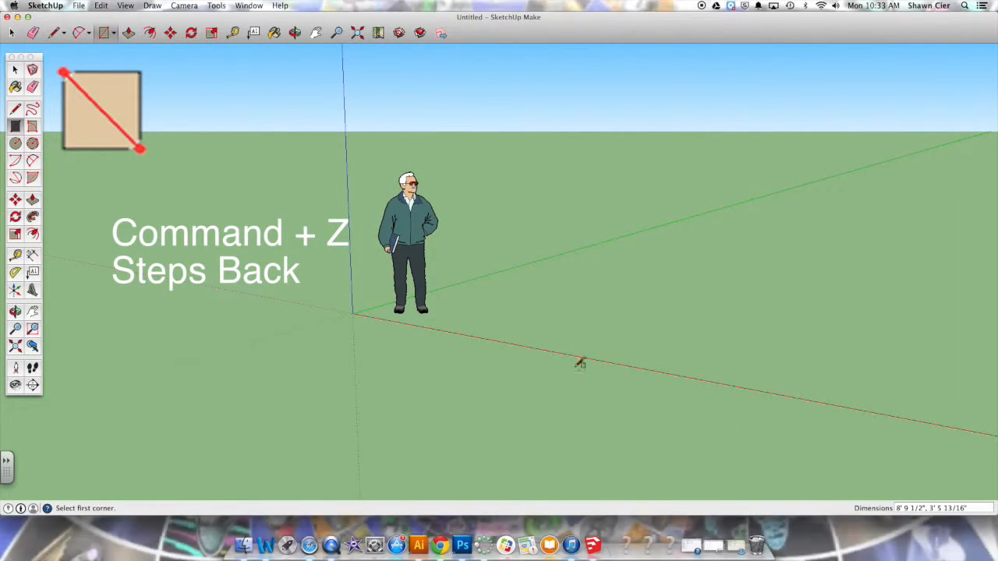
# Draw a 6" by 15' rectangle on the ground beside the standing figure.
pyautogui.click(503, 307)
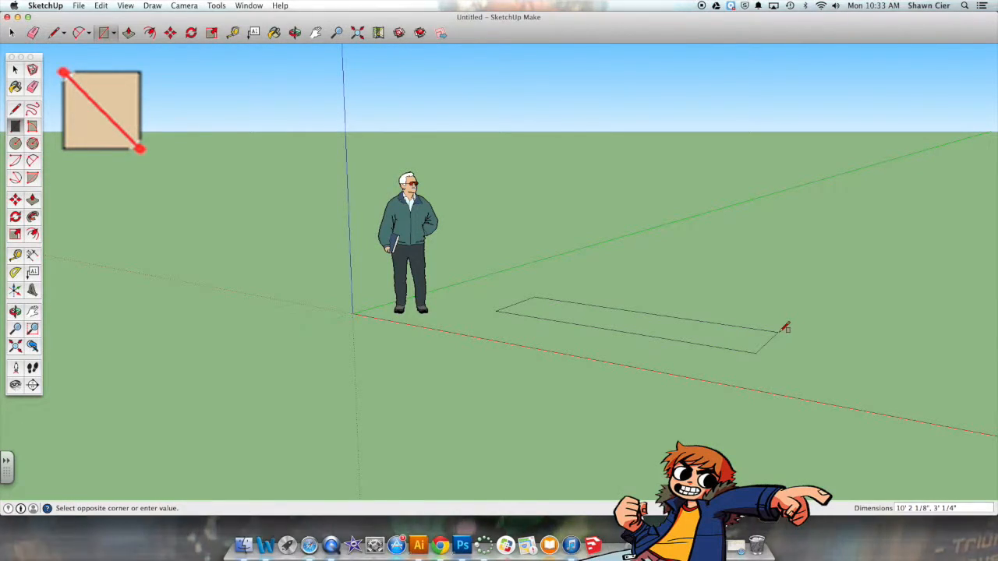
pyautogui.write('6",')
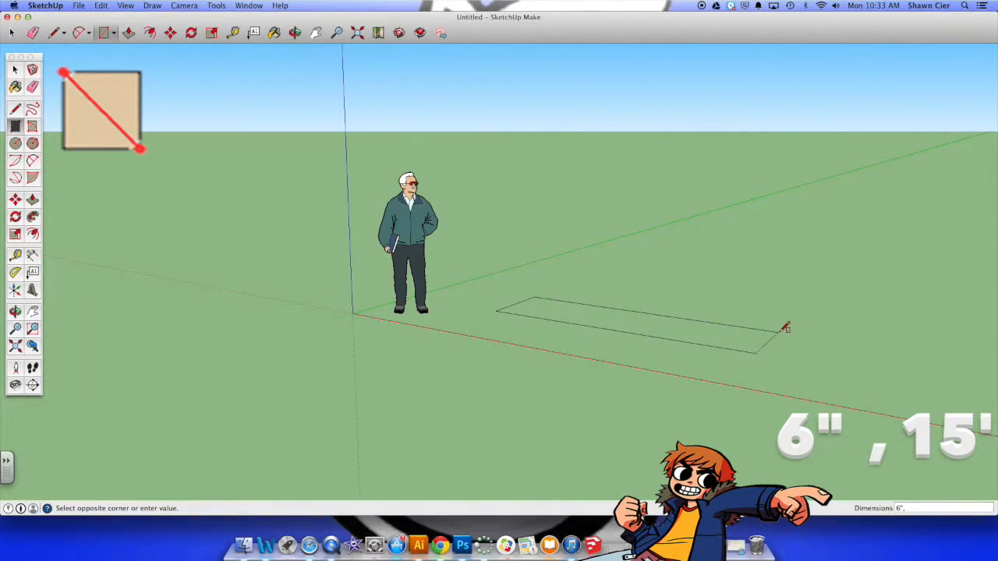
pyautogui.write("15'")
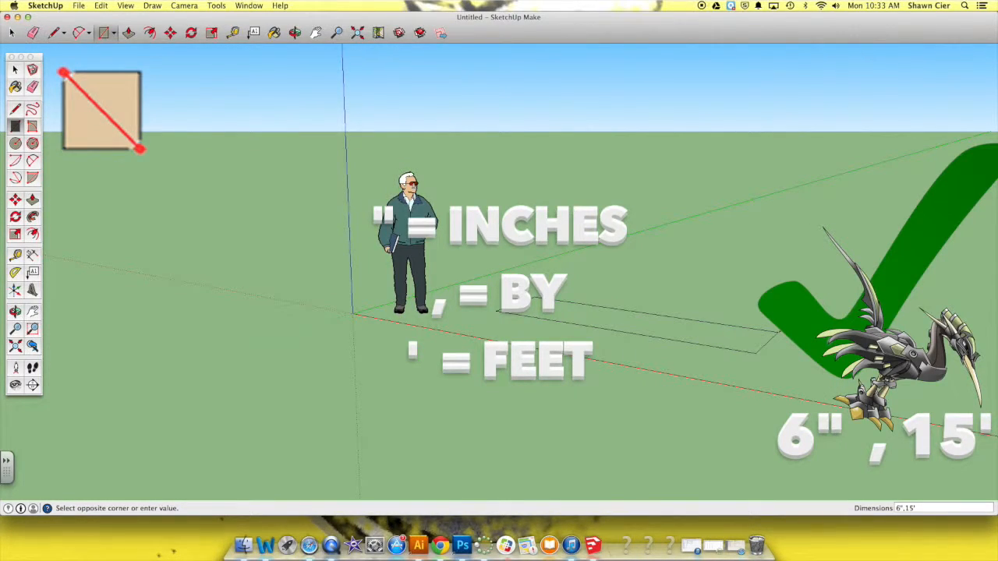
pyautogui.press('Return')
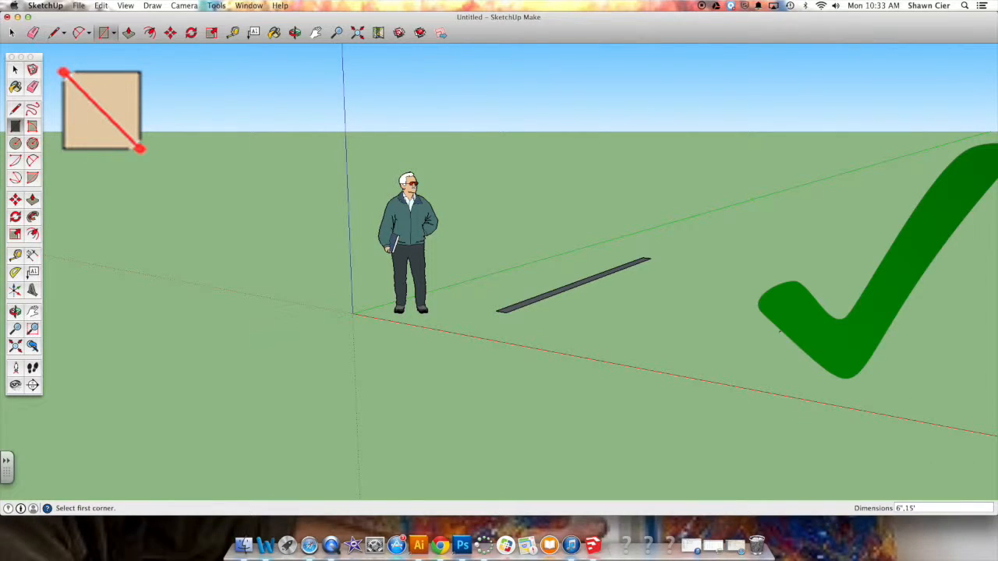
# Push/Pull the narrow rectangle upward to a height of 15' to form an upright slab.
pyautogui.scroll(3, 617, 280)
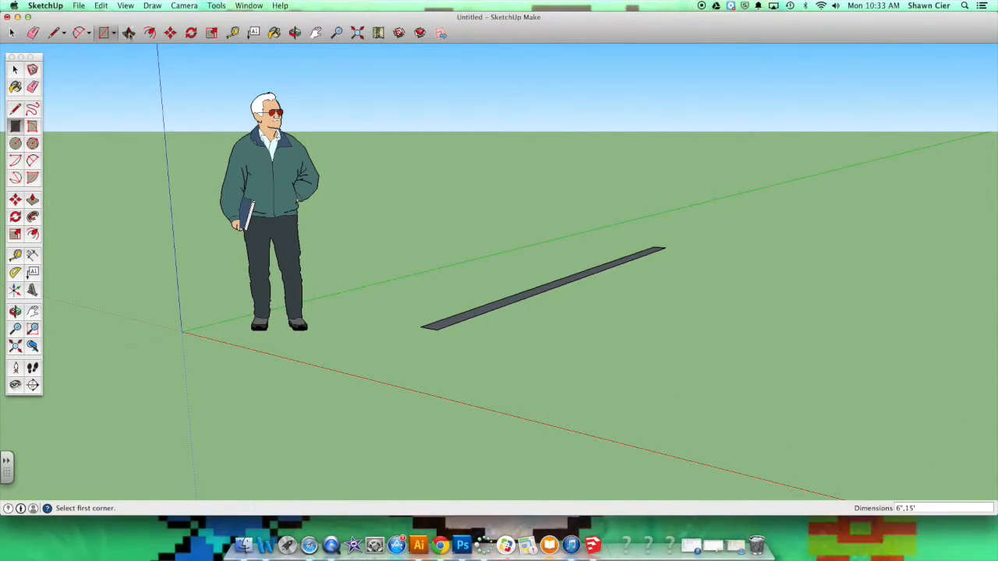
pyautogui.press('p')
pyautogui.moveTo(509, 305); pyautogui.dragTo(509, 294)
pyautogui.click(508, 294)
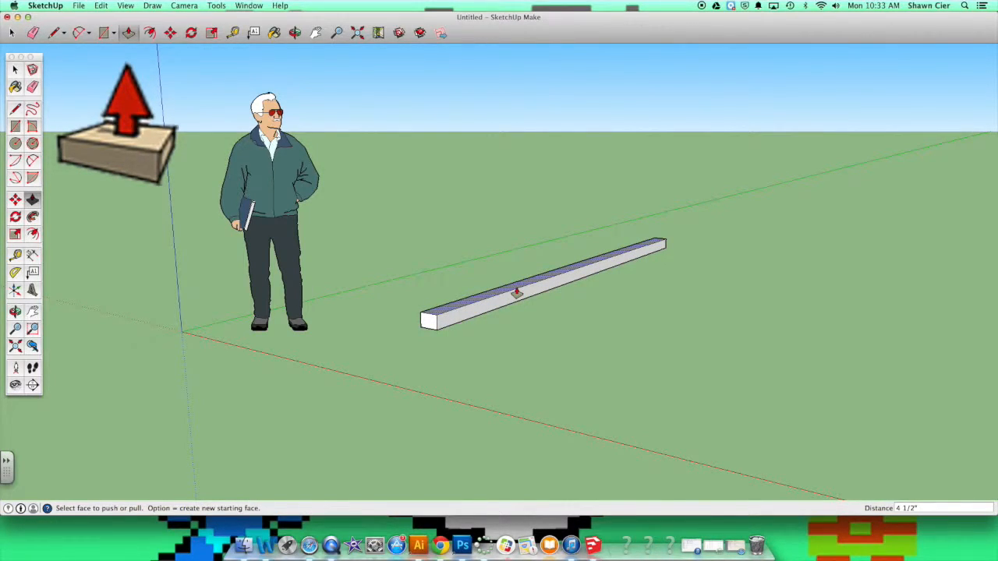
pyautogui.write('15')
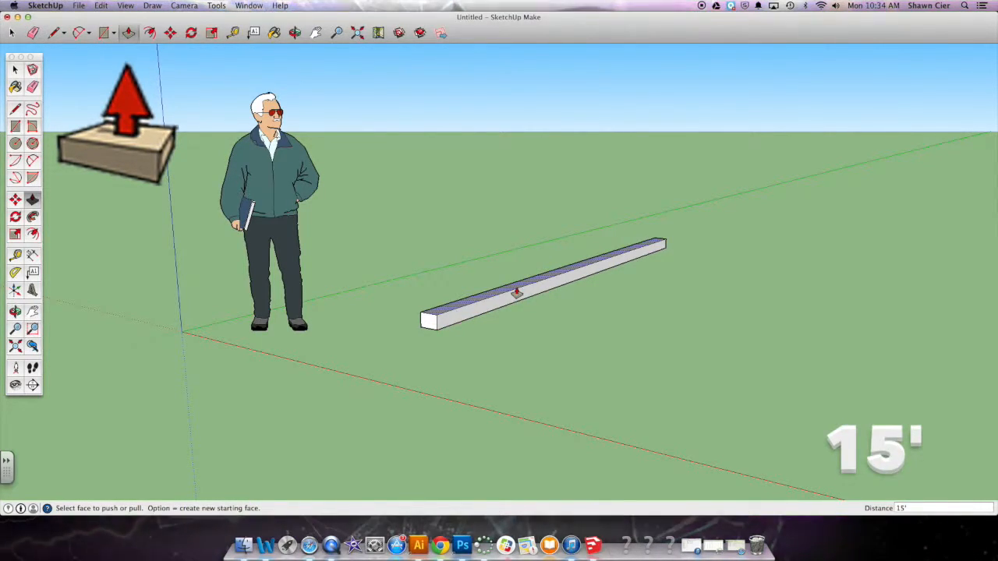
pyautogui.click(516, 293)
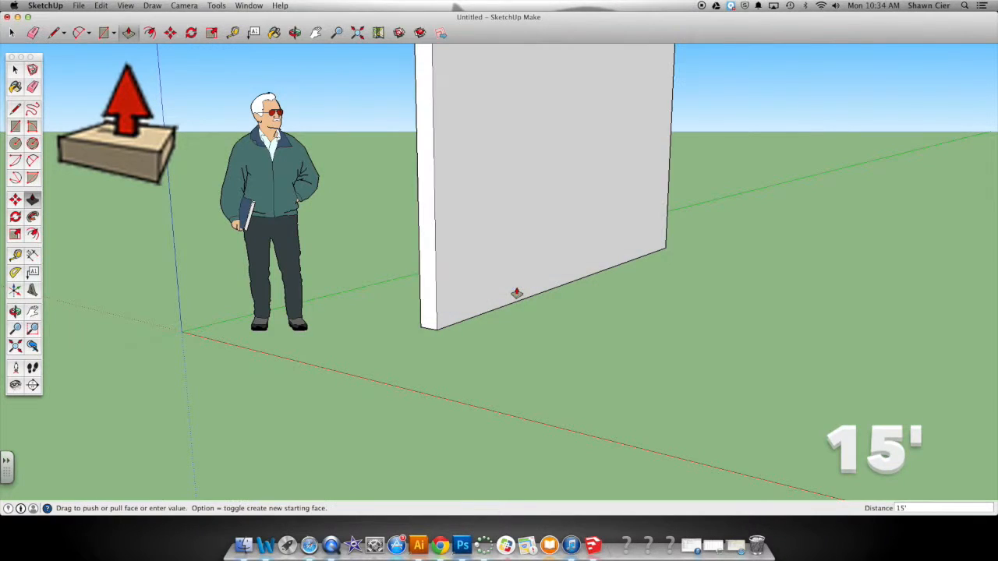
# Measure the slab's height, width and thickness with the Tape Measure tool.
pyautogui.scroll(-5, 516, 292)
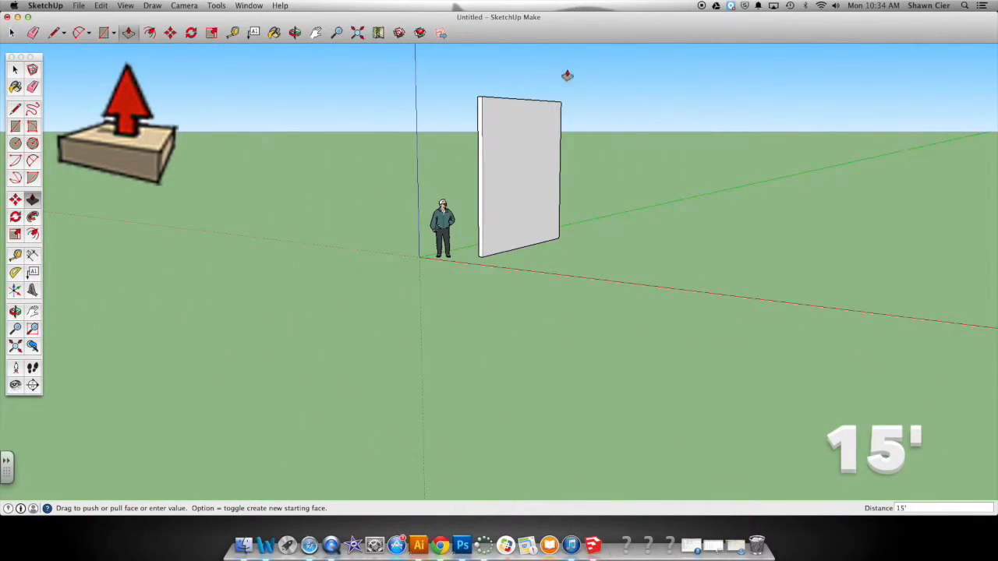
pyautogui.scroll(3, 566, 79)
pyautogui.scroll(2, 566, 79)
pyautogui.scroll(-2, 559, 83)
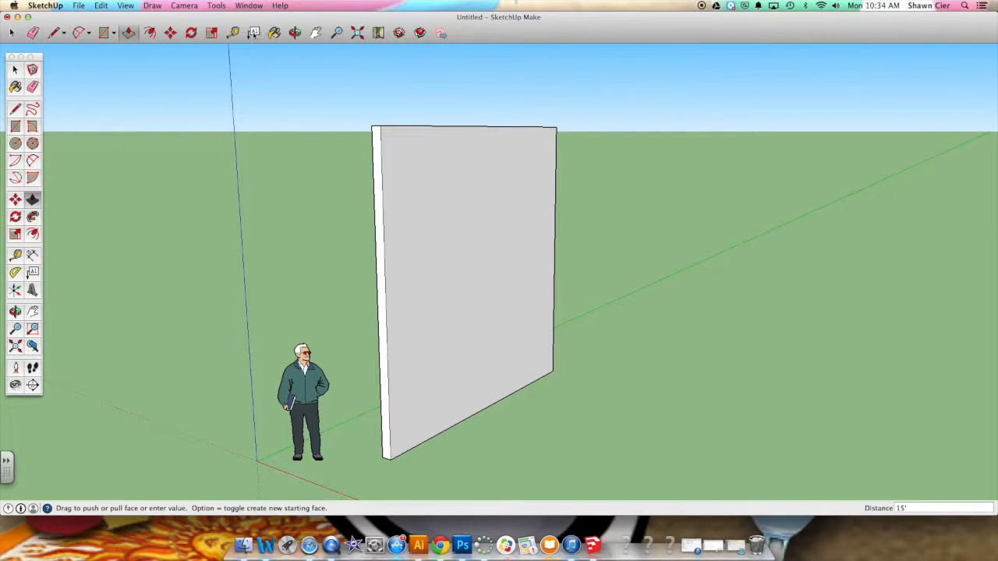
pyautogui.click(232, 32)
pyautogui.click(425, 124)
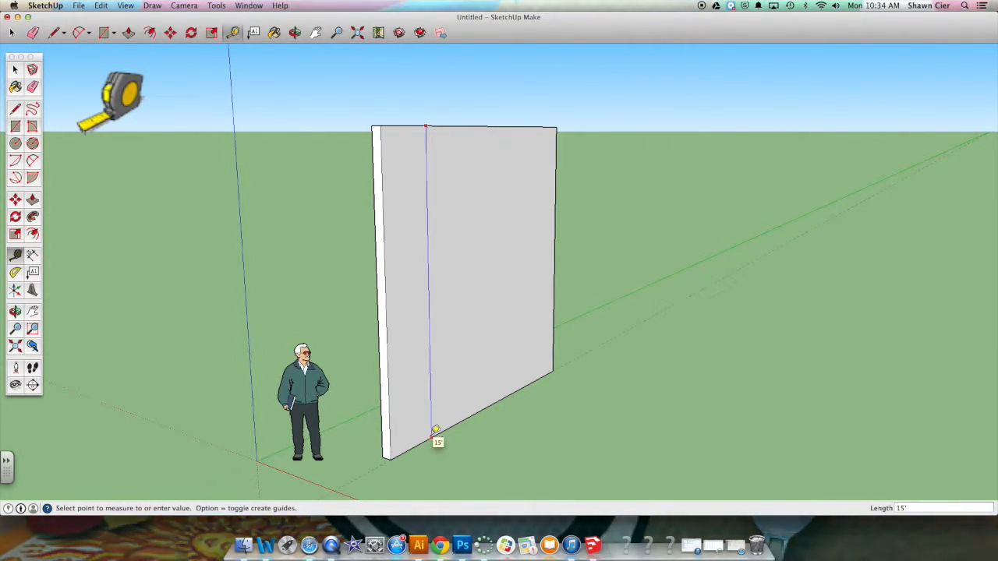
pyautogui.click(435, 431)
pyautogui.click(389, 381)
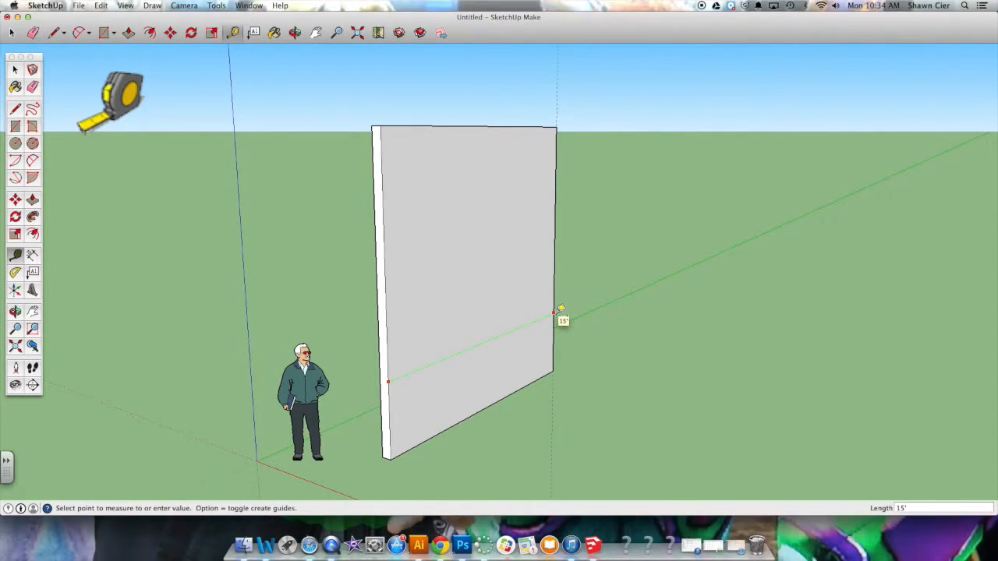
pyautogui.click(383, 372)
# Orbit to face the slab's broad side and review the available shape and arc drawing tools.
pyautogui.scroll(-3, 499, 93)
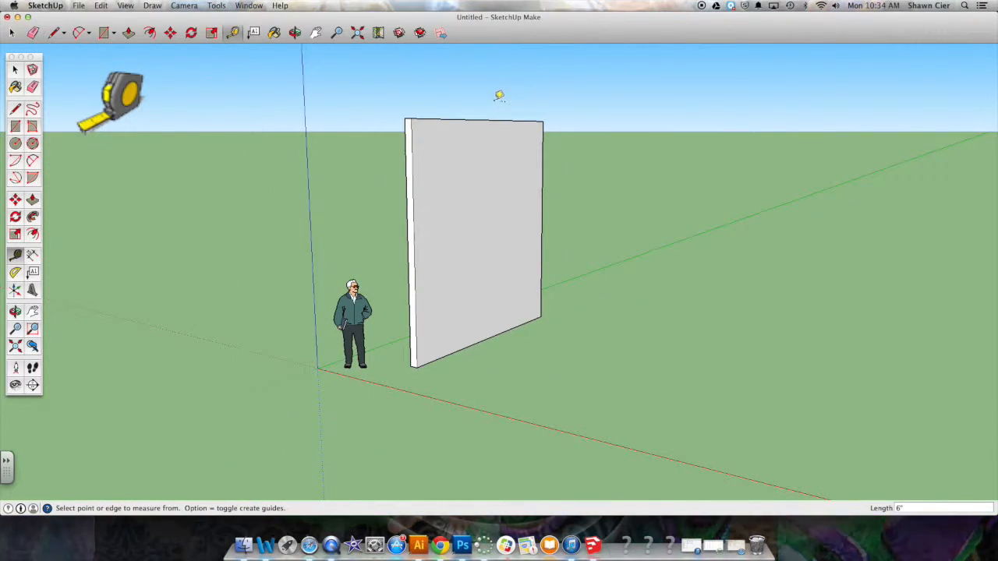
pyautogui.click(296, 35)
pyautogui.moveTo(499, 93); pyautogui.dragTo(562, 141)
pyautogui.click(109, 34)
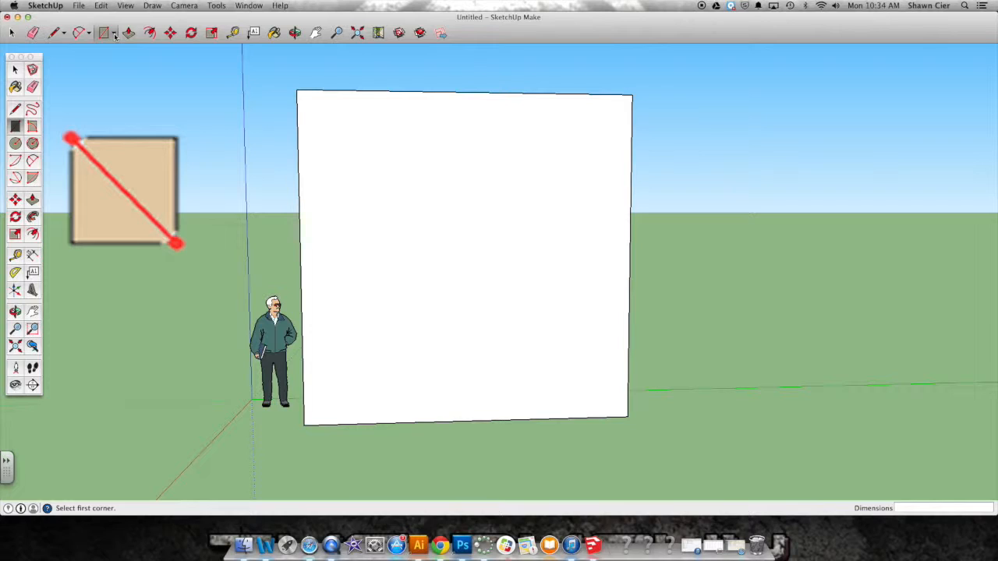
pyautogui.click(115, 34)
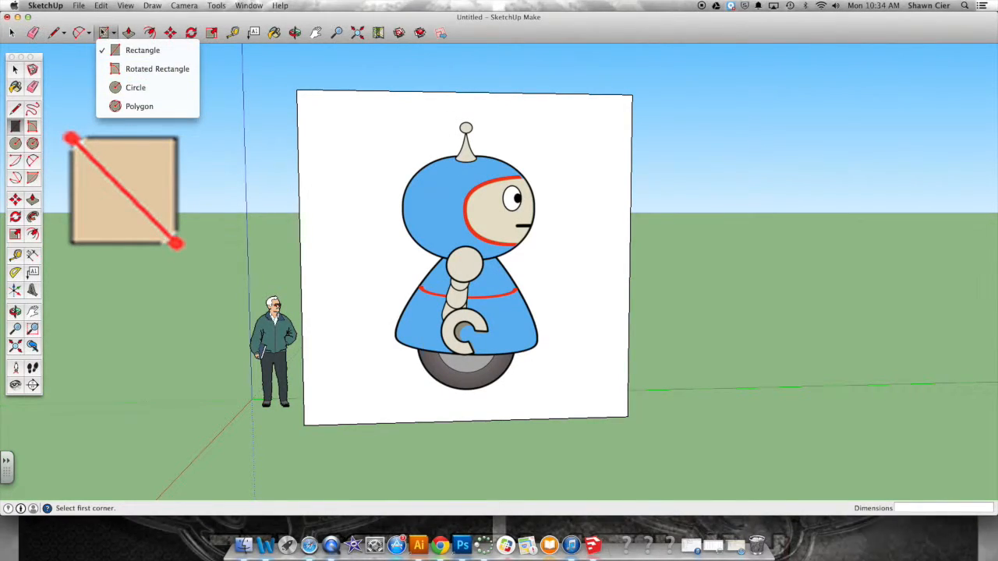
pyautogui.click(104, 35)
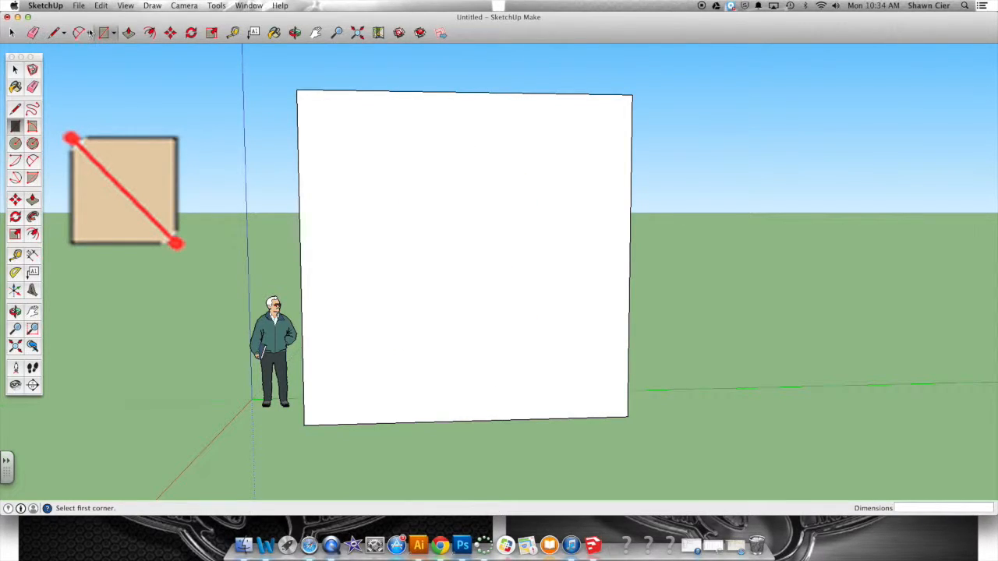
pyautogui.click(88, 34)
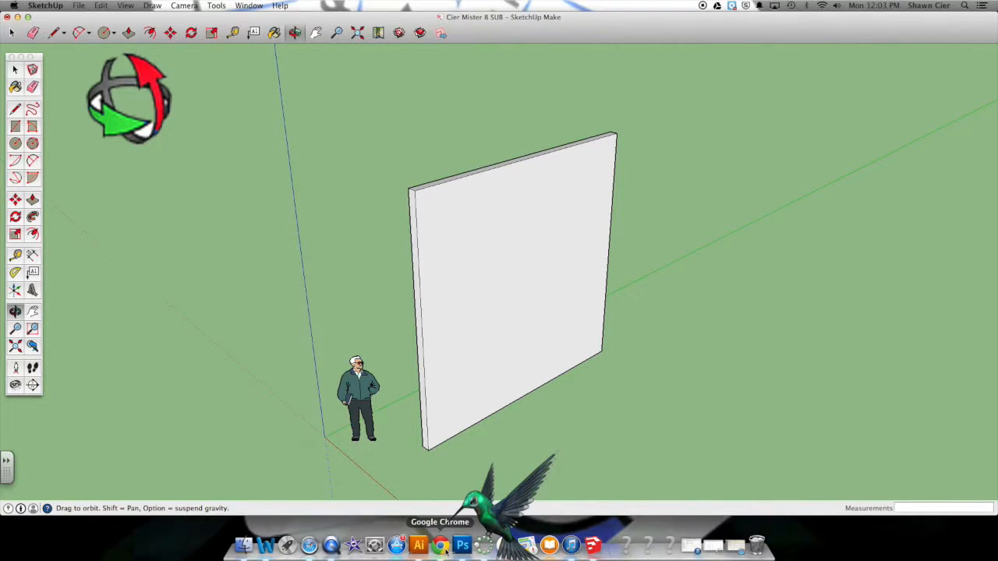
# Switch to Google Chrome and run a Google image search for "robots".
pyautogui.click(441, 546)
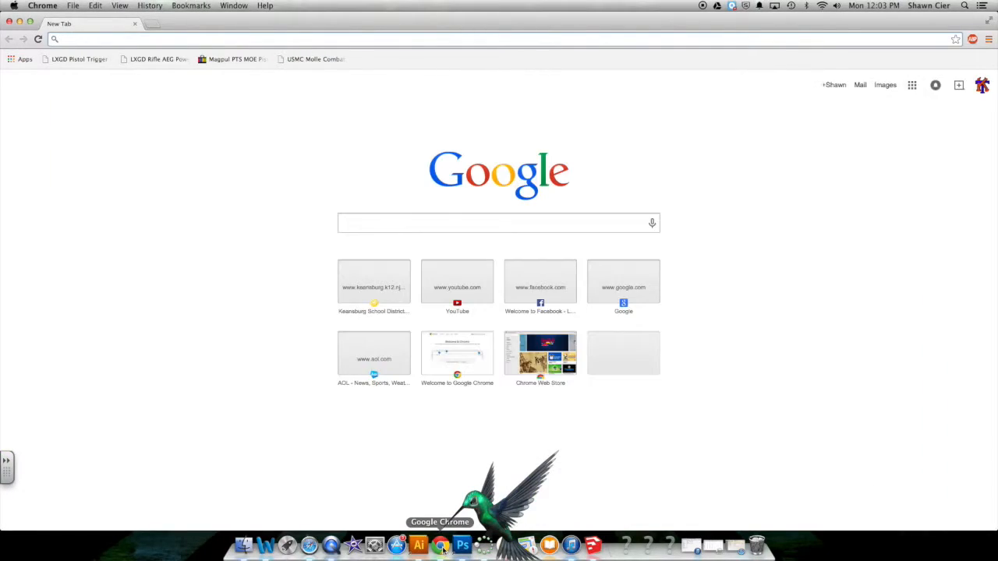
pyautogui.click(539, 229)
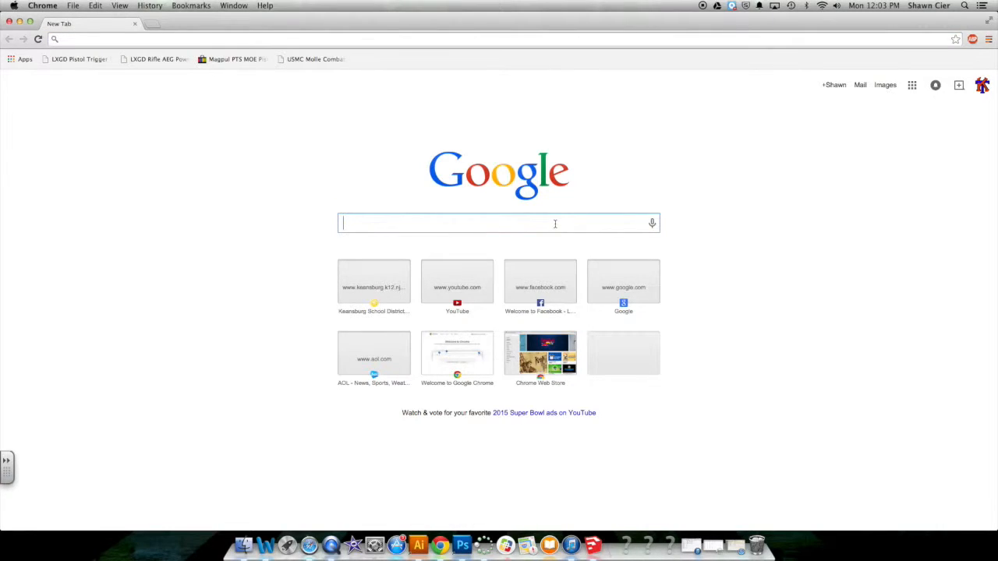
pyautogui.write('robots')
pyautogui.press('Return')
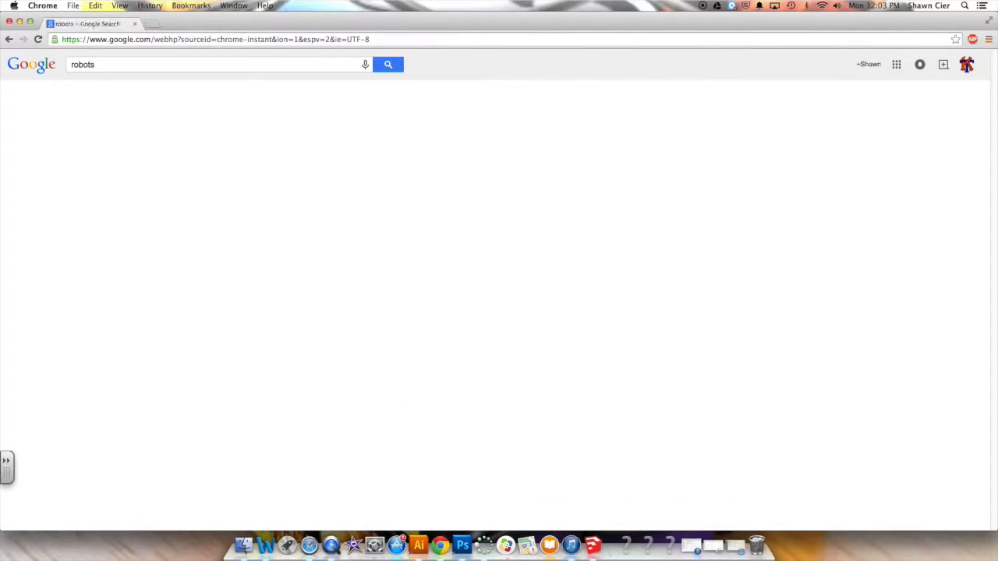
pyautogui.click(146, 95)
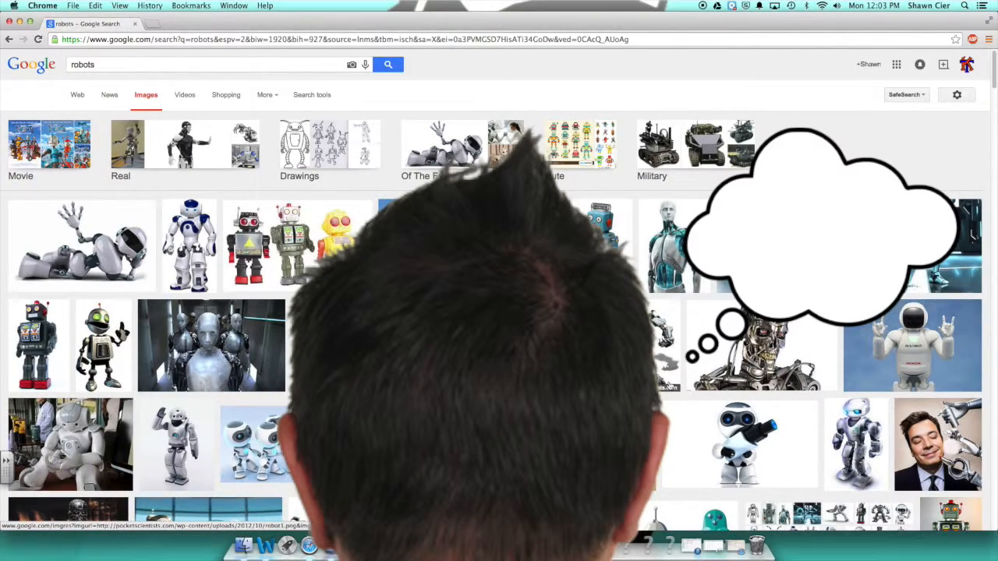
# Preview the blue tin toy robot from the image results and its related red robot picture.
pyautogui.scroll(-3, 670, 394)
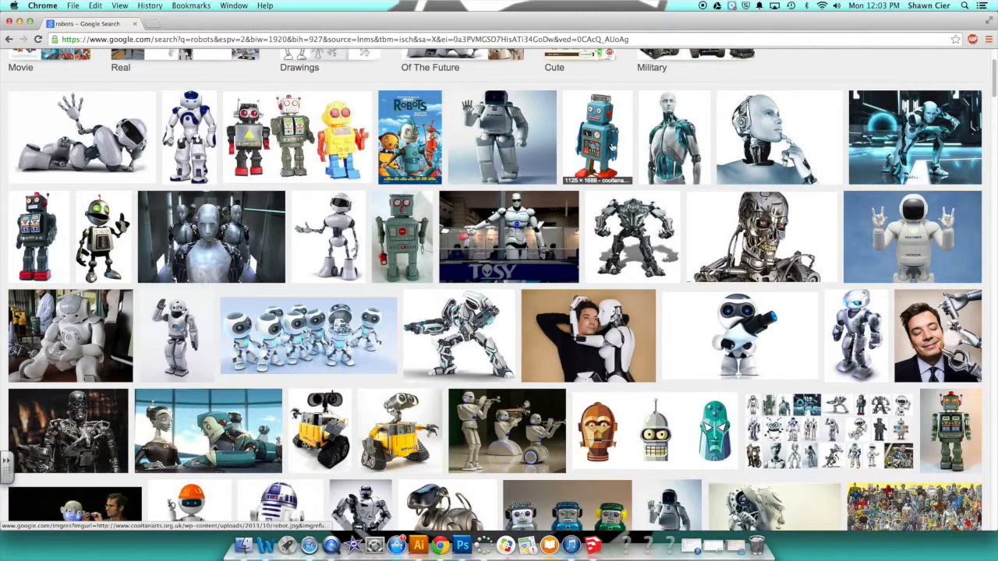
pyautogui.click(612, 139)
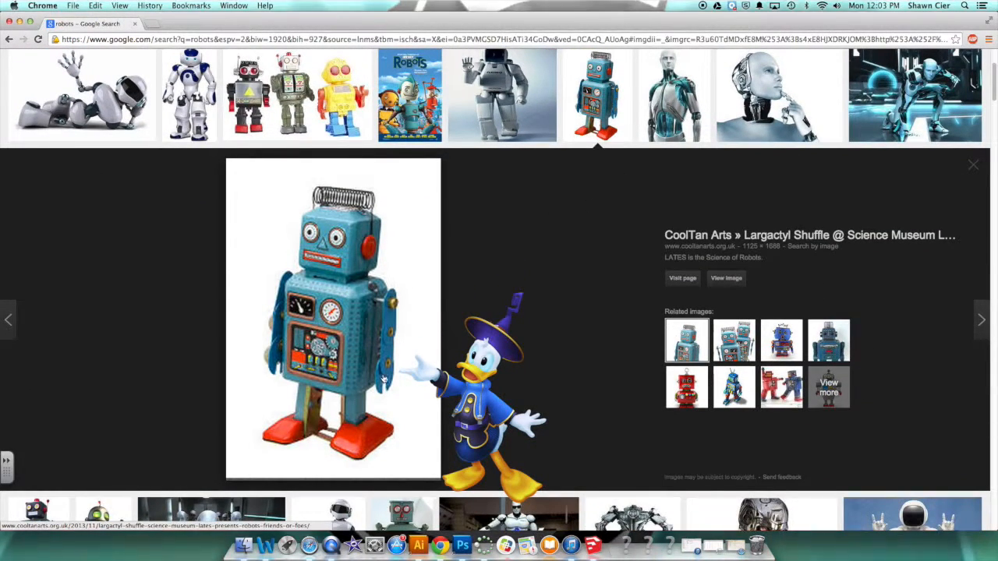
pyautogui.click(684, 388)
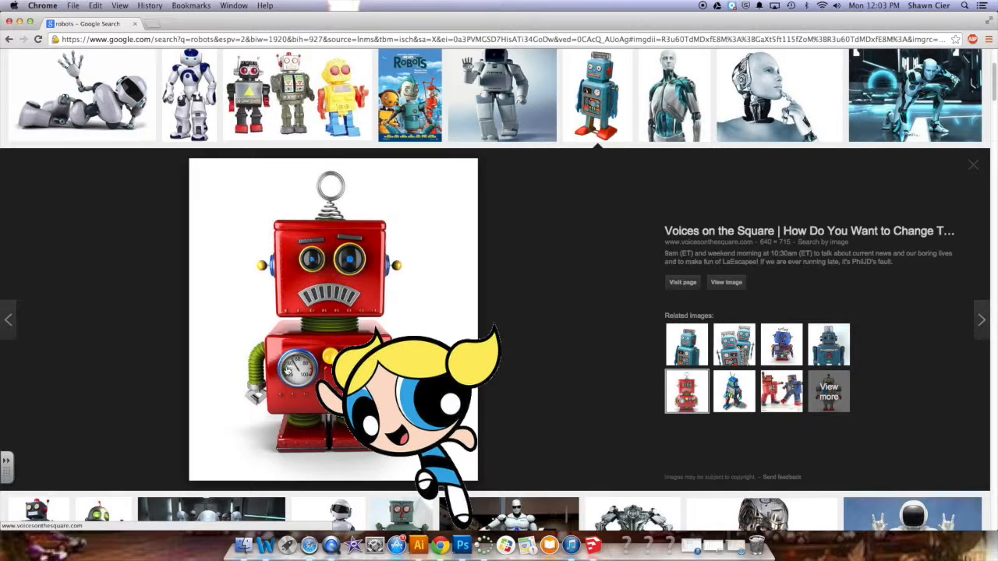
# Browse further through the robot image results for design ideas.
pyautogui.scroll(-3, 791, 374)
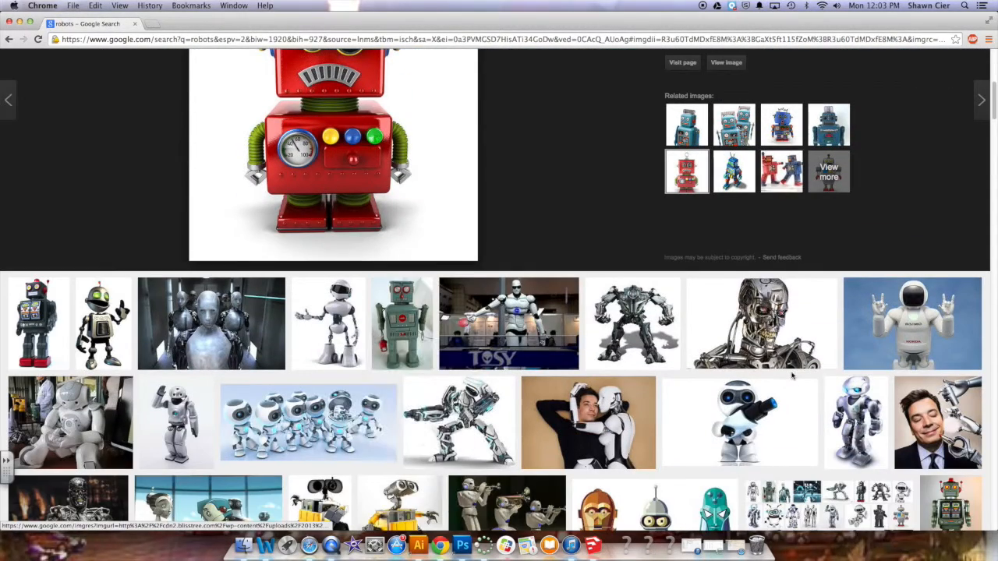
pyautogui.scroll(-3, 808, 385)
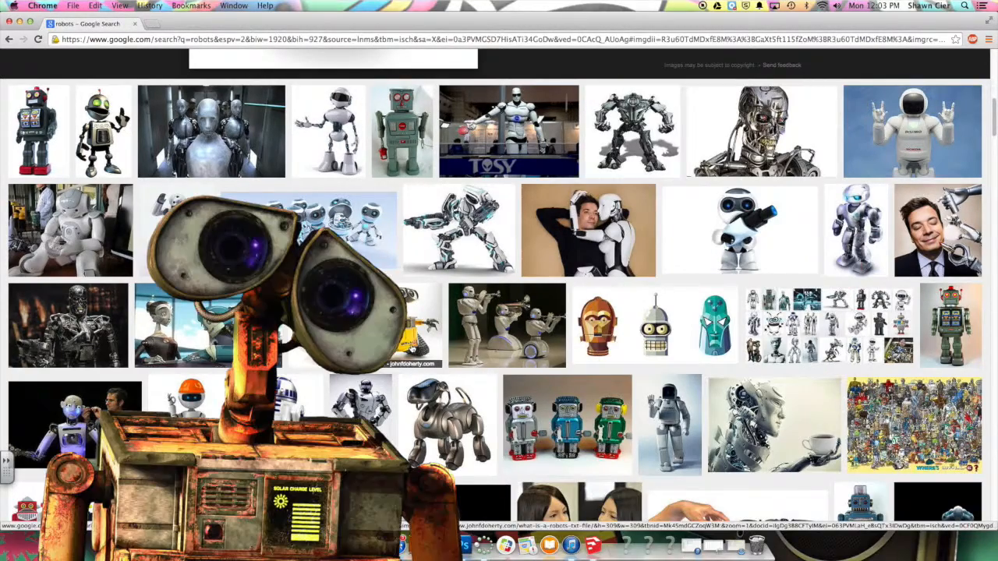
pyautogui.scroll(-3, 499, 304)
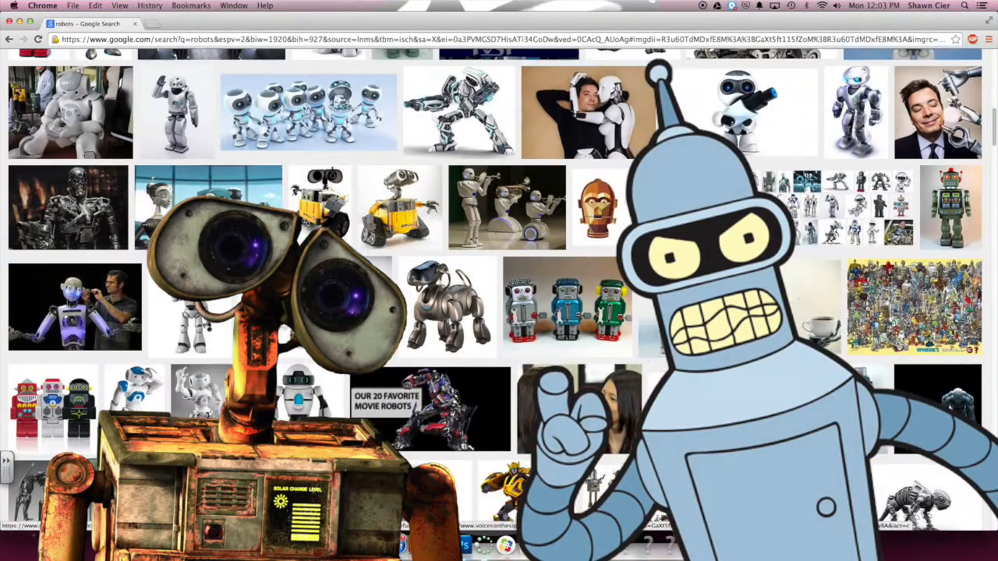
pyautogui.scroll(-2, 499, 304)
pyautogui.scroll(-5, 684, 410)
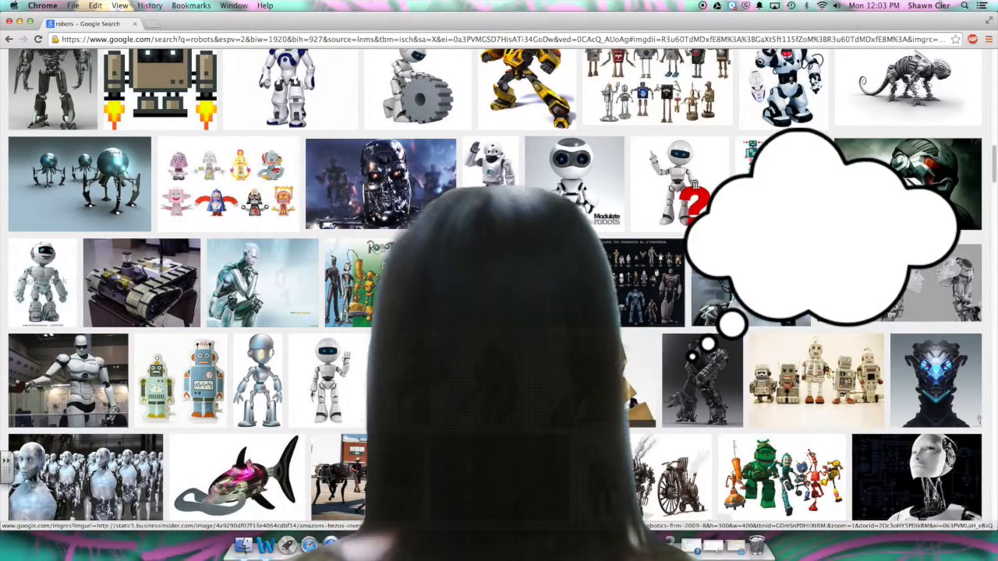
pyautogui.scroll(-2, 684, 407)
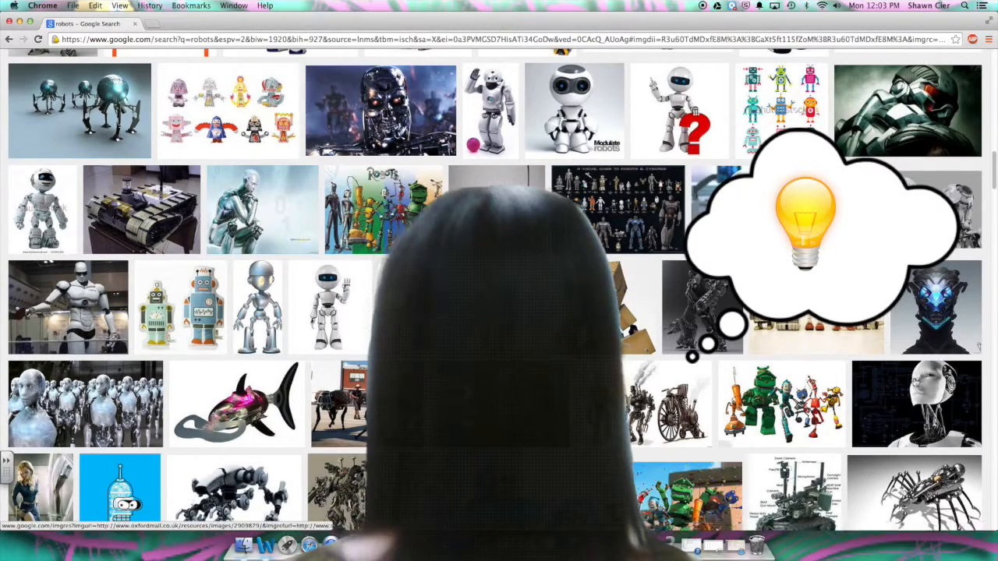
# Preview the colourful group of movie robots and the bobble head robots picture, then scan more robot image results for ideas.
pyautogui.scroll(-2, 858, 398)
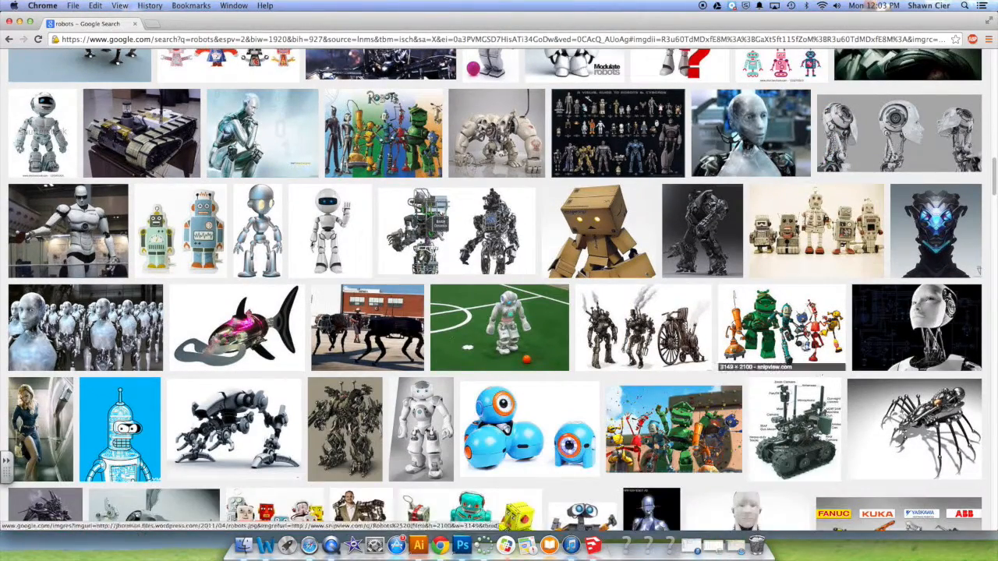
pyautogui.click(839, 358)
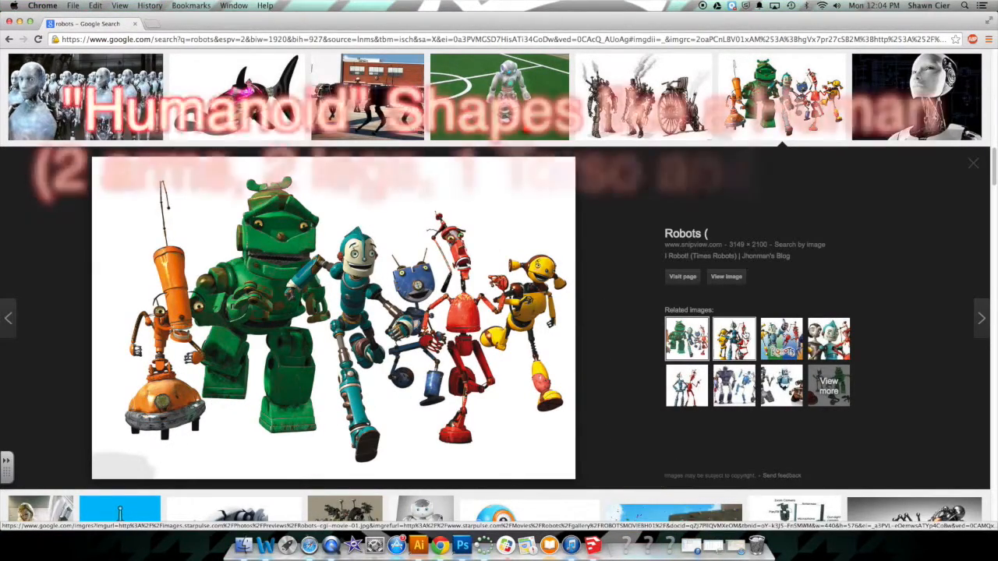
pyautogui.scroll(5, 745, 336)
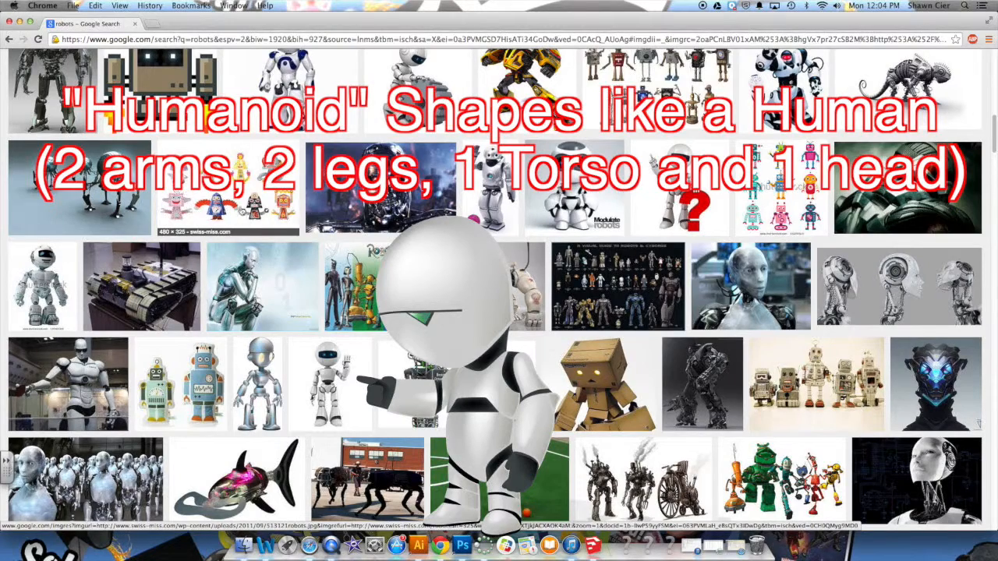
pyautogui.click(239, 211)
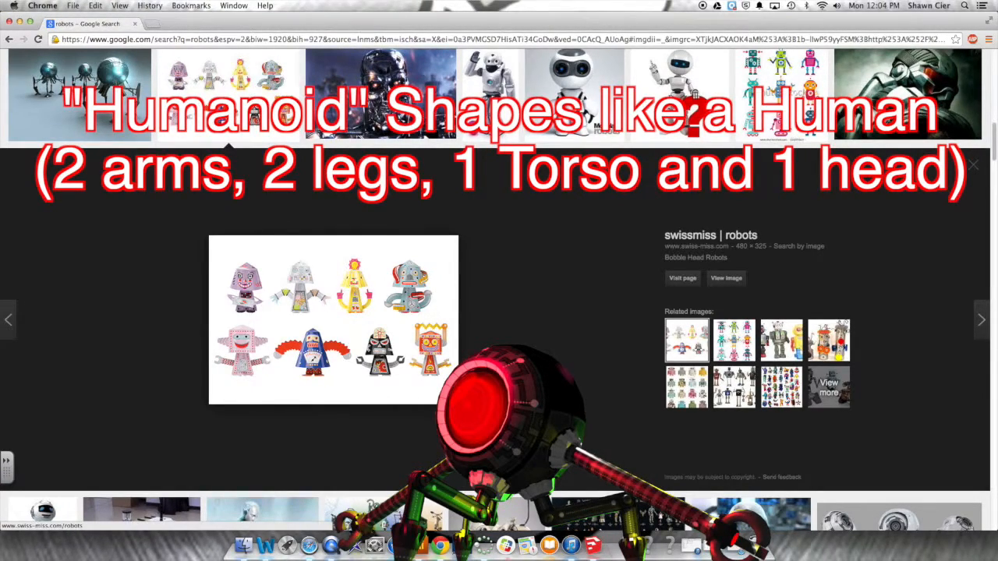
pyautogui.scroll(-10, 461, 390)
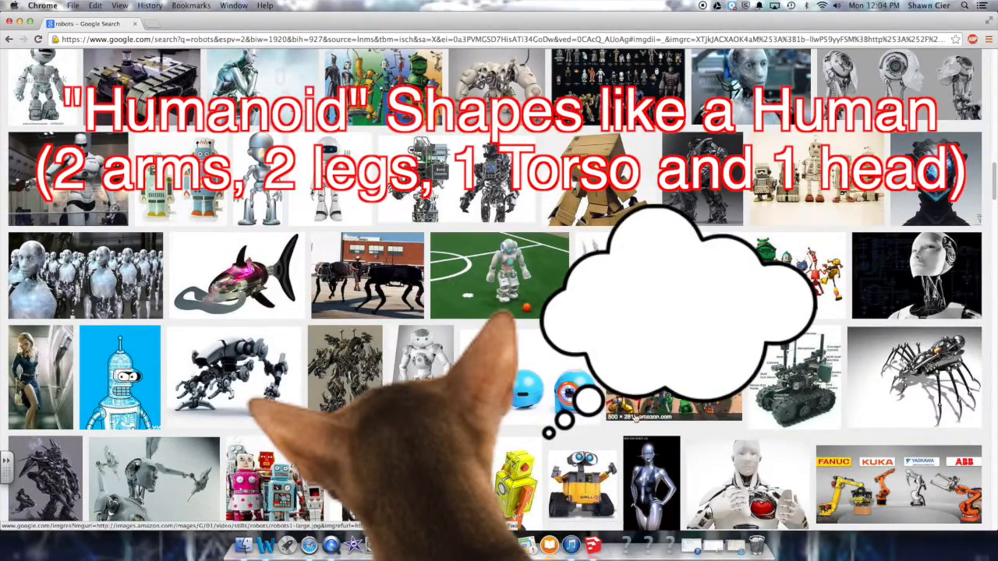
pyautogui.scroll(-5, 704, 425)
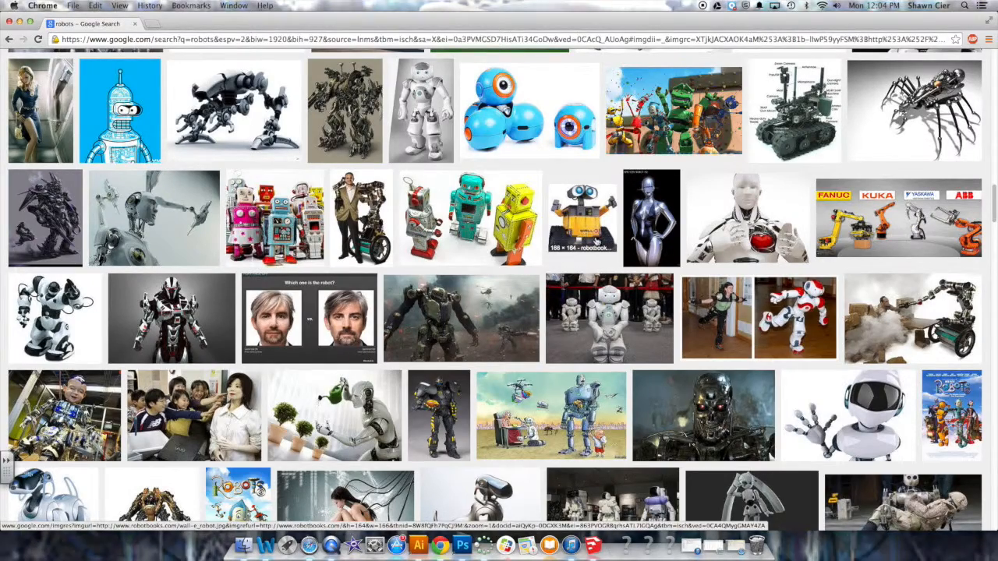
pyautogui.scroll(-1, 626, 328)
pyautogui.scroll(-2, 626, 328)
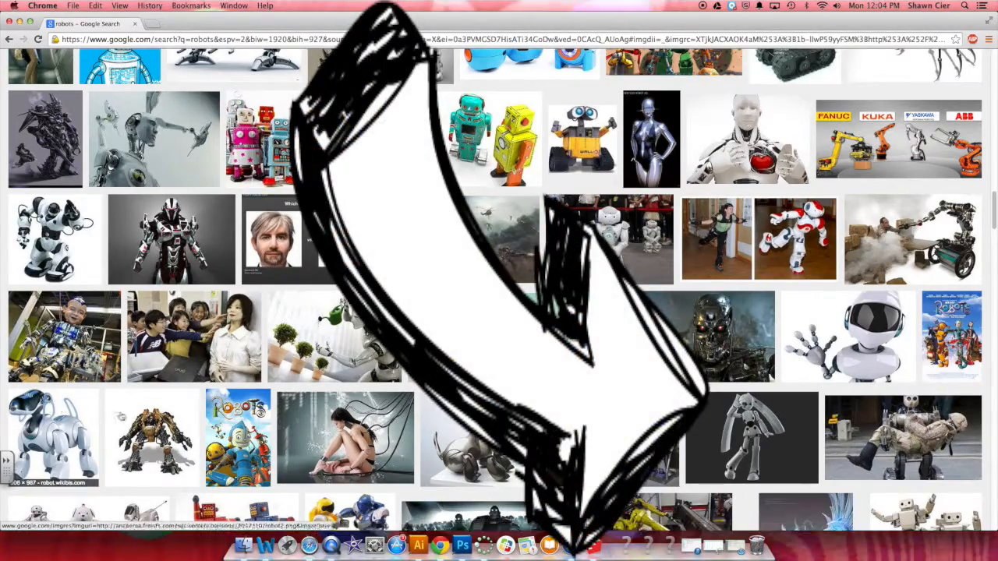
pyautogui.scroll(-2, 757, 419)
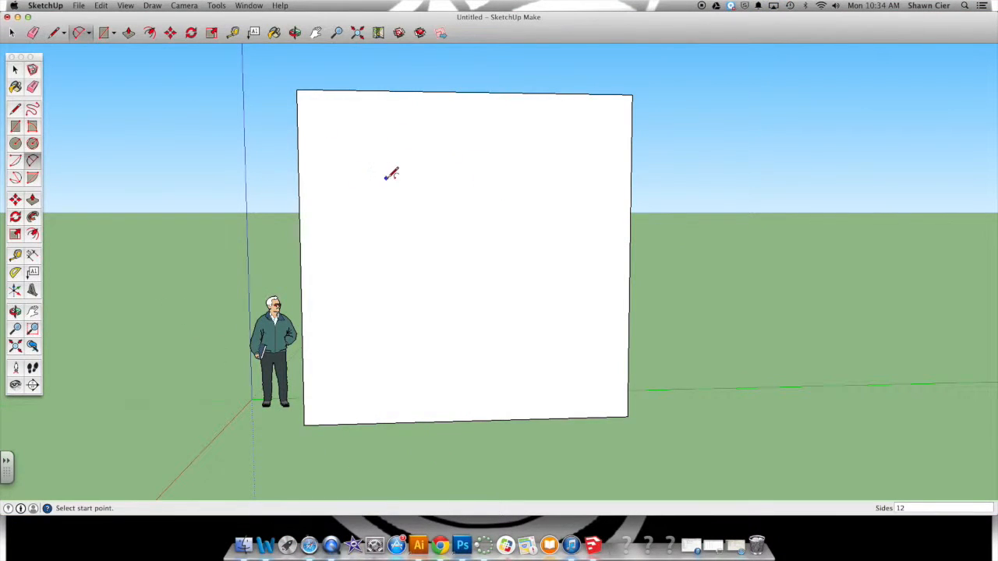
# In SketchUp, draw the robot head's profile on the slab: an arc bulging about 11 15/16" closed by straight face, neck and pointed lower edges.
pyautogui.click(375, 190)
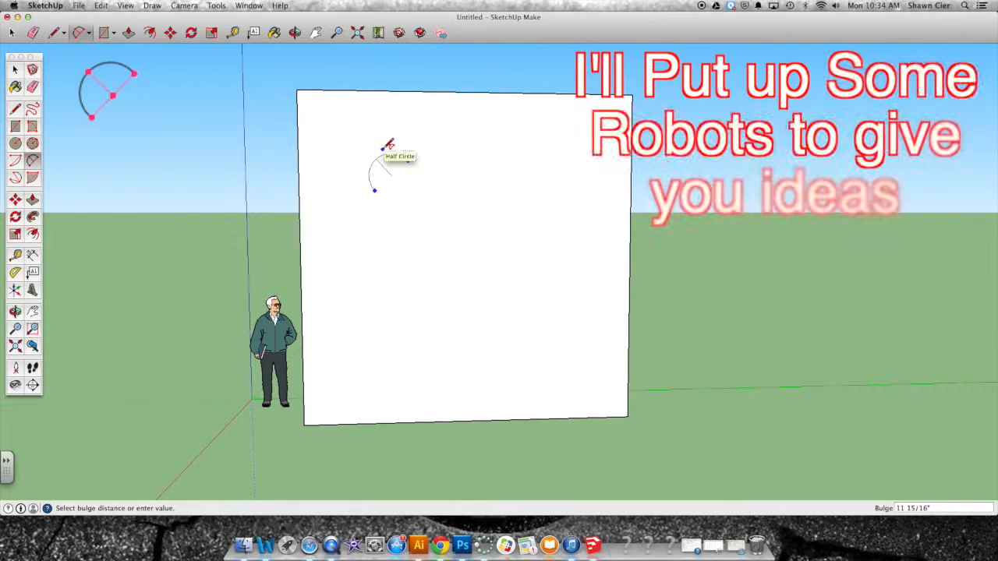
pyautogui.click(389, 148)
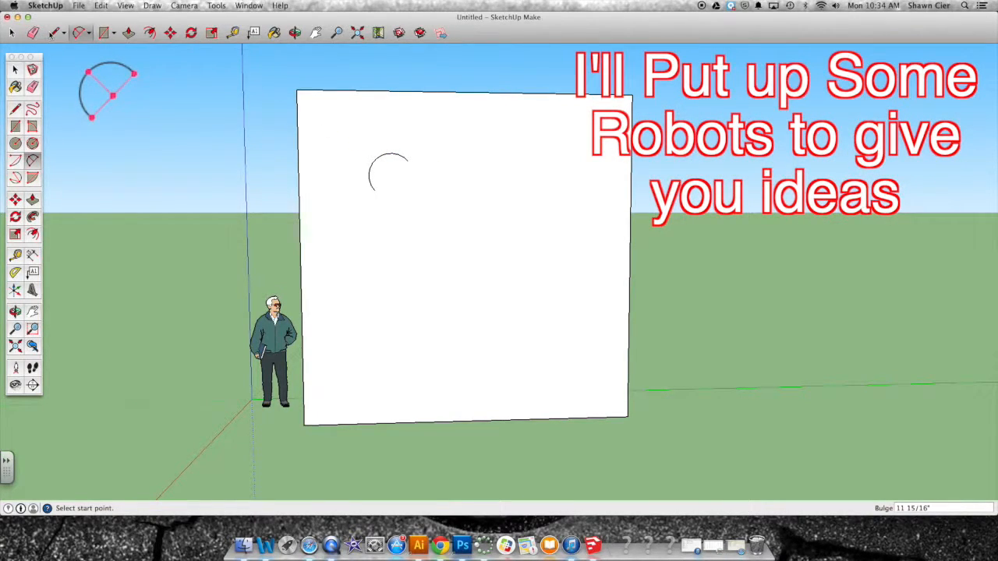
pyautogui.press('l')
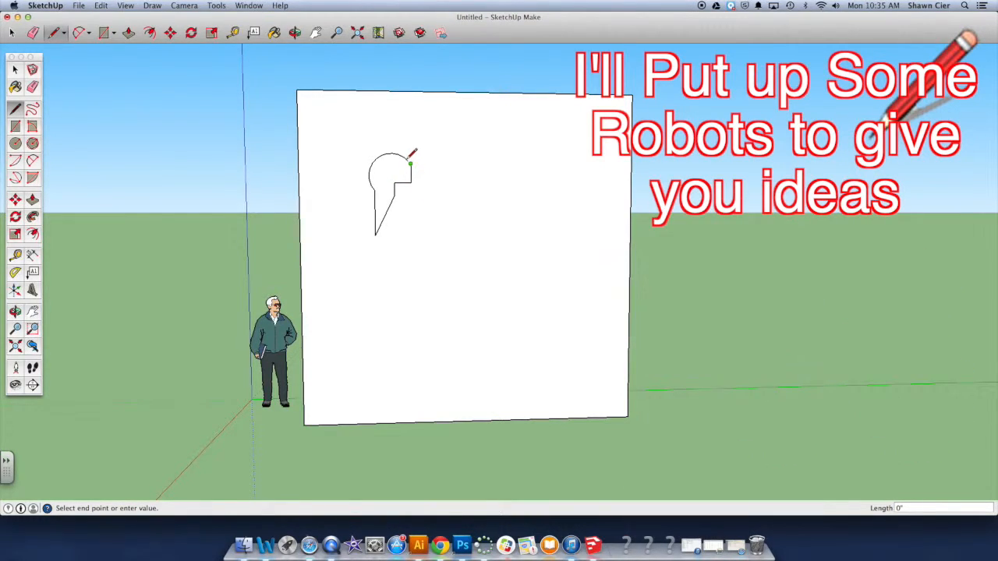
pyautogui.scroll(3, 412, 160)
pyautogui.click(407, 160)
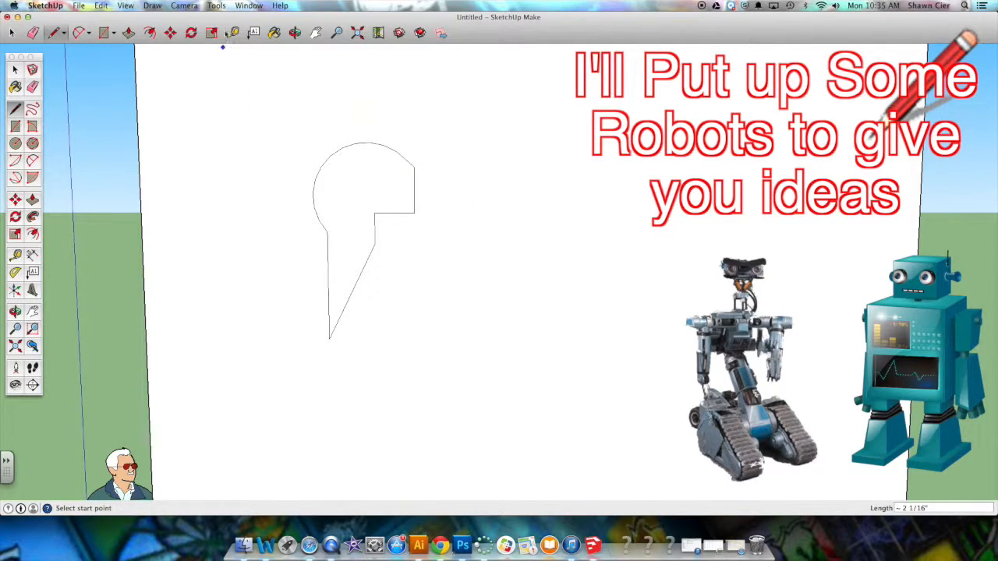
# Draw a teardrop eye inside the head using a 2 Point Arc bulging about 4 1/4" and two lines meeting in a point below.
pyautogui.press('p')
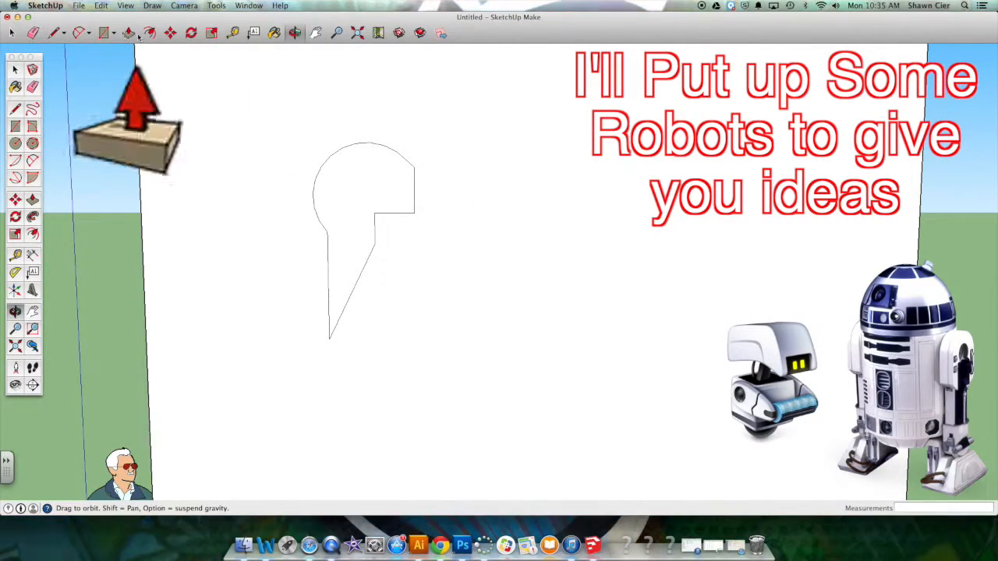
pyautogui.moveTo(401, 162)
pyautogui.mouseDown()
pyautogui.moveTo(403, 192)
pyautogui.moveTo(287, 202)
pyautogui.moveTo(334, 195)
pyautogui.mouseUp()
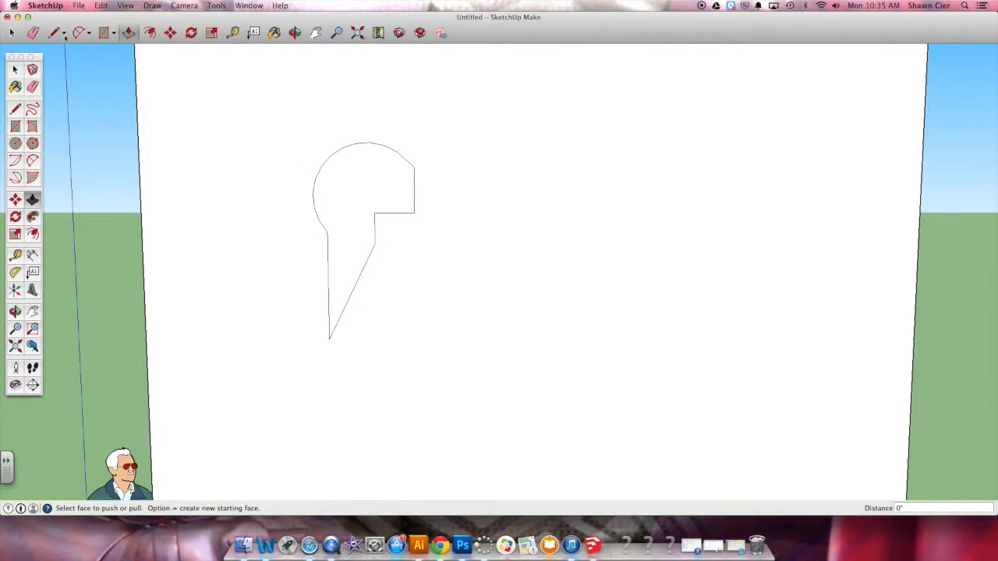
pyautogui.click(81, 34)
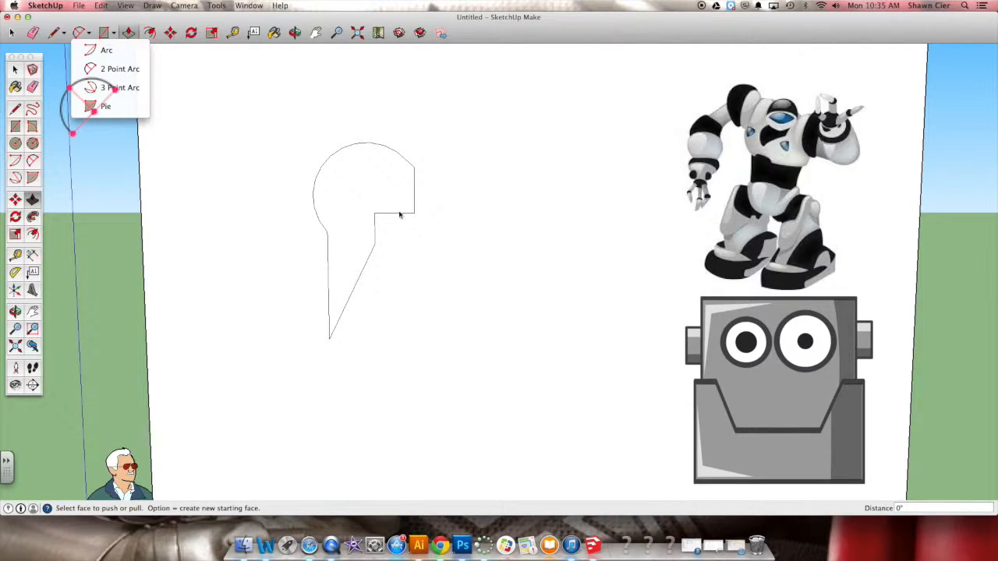
pyautogui.click(116, 69)
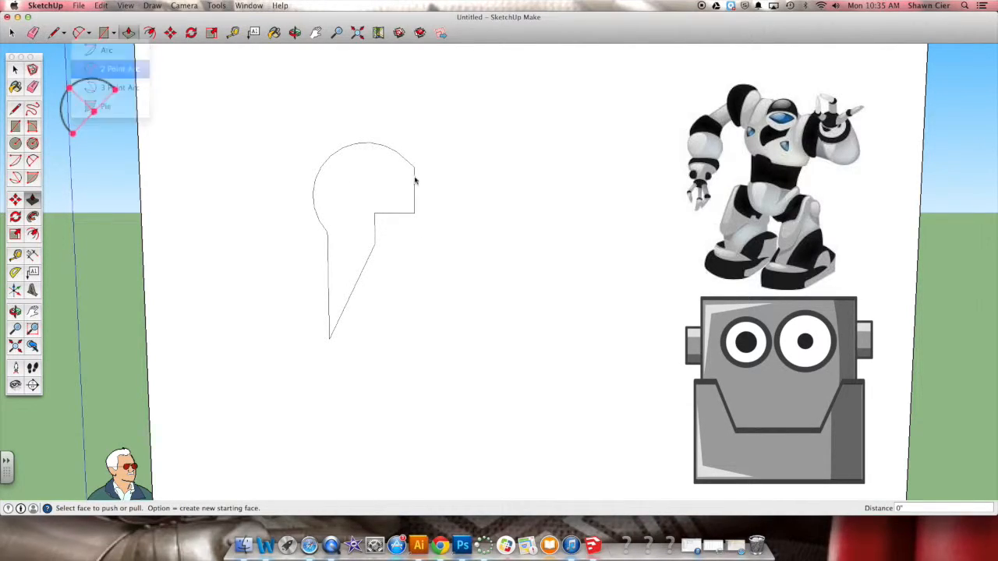
pyautogui.click(344, 194)
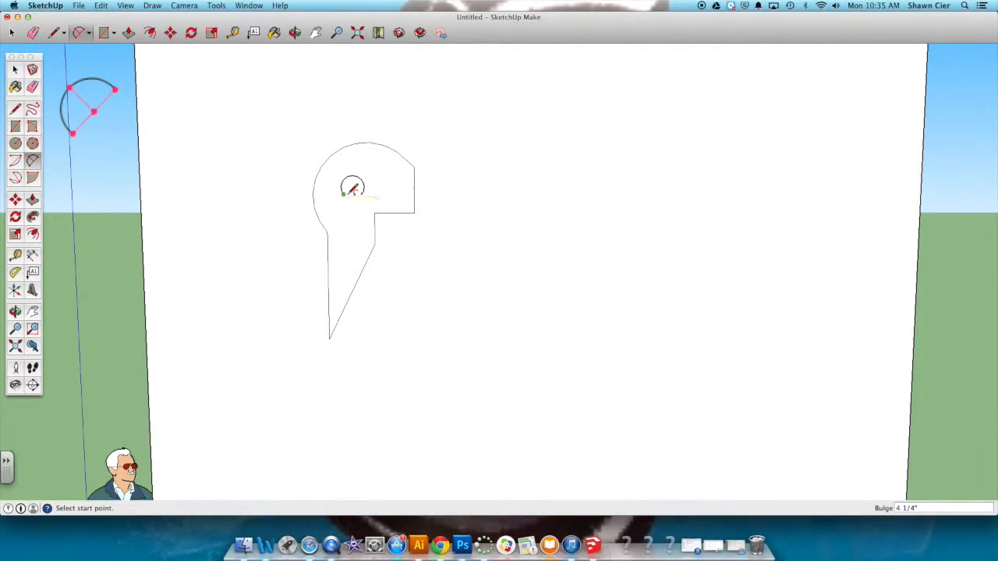
pyautogui.press('l')
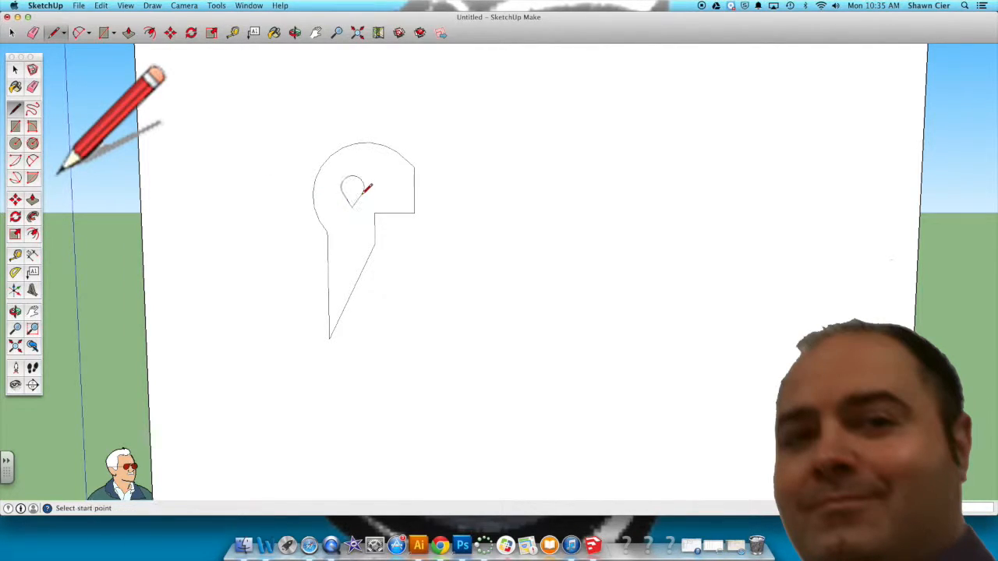
# Draw a stepped line of two horizontal segments joined by a vertical one, just beside the head outline on the slab.
pyautogui.click(295, 32)
pyautogui.moveTo(272, 91)
pyautogui.mouseDown()
pyautogui.moveTo(535, 156)
pyautogui.moveTo(432, 194)
pyautogui.moveTo(314, 181)
pyautogui.mouseUp()
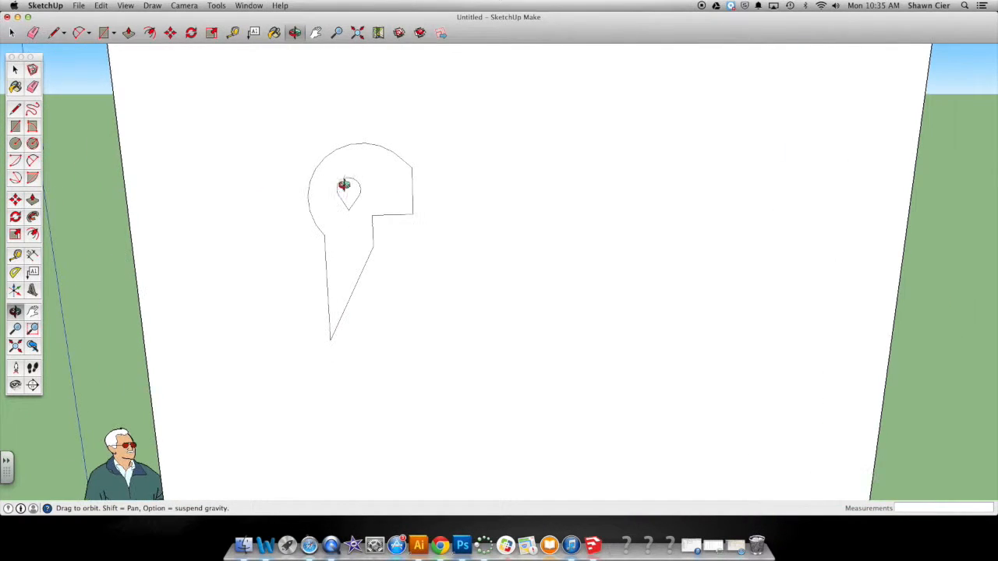
pyautogui.scroll(-4, 388, 189)
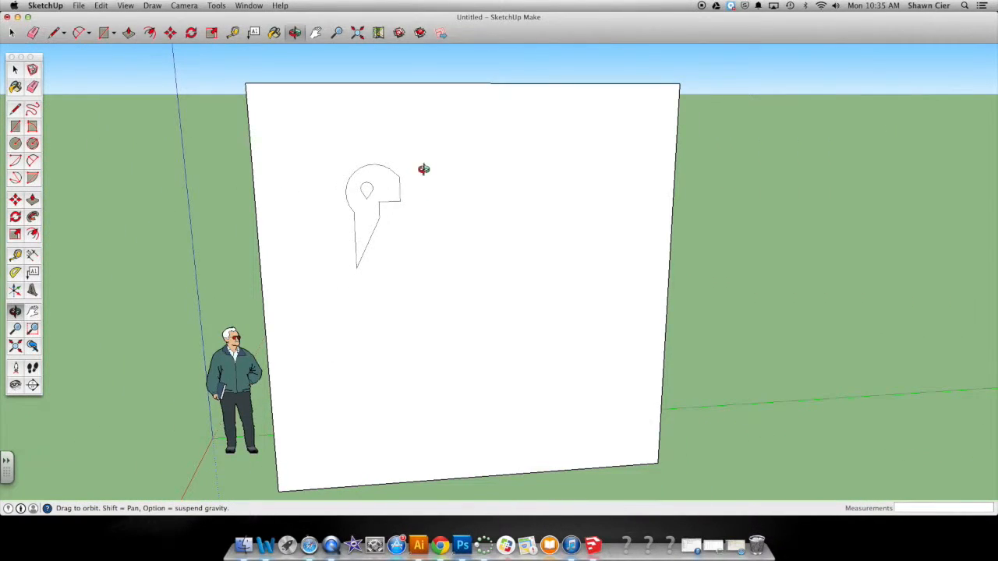
pyautogui.click(54, 33)
pyautogui.click(398, 212)
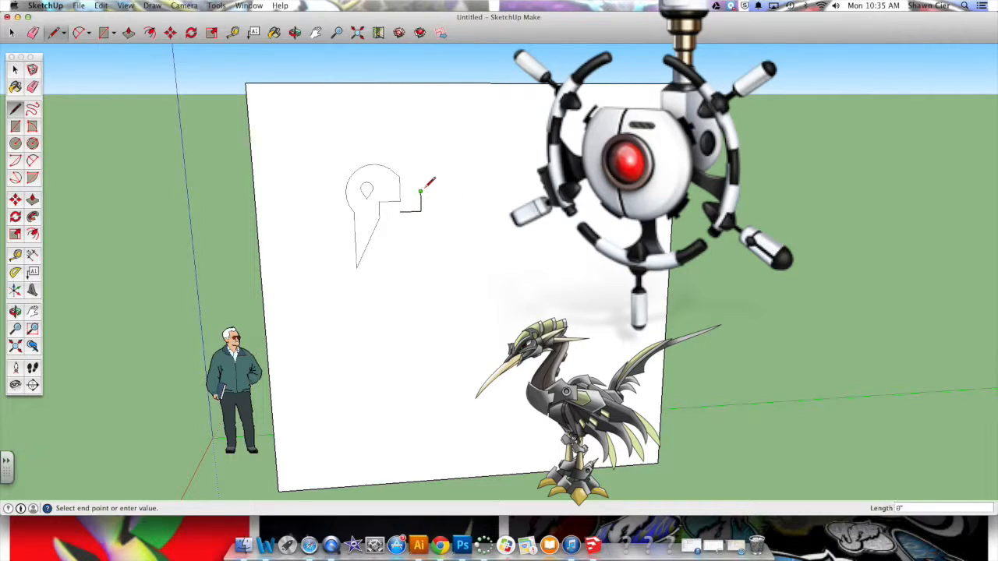
pyautogui.click(450, 191)
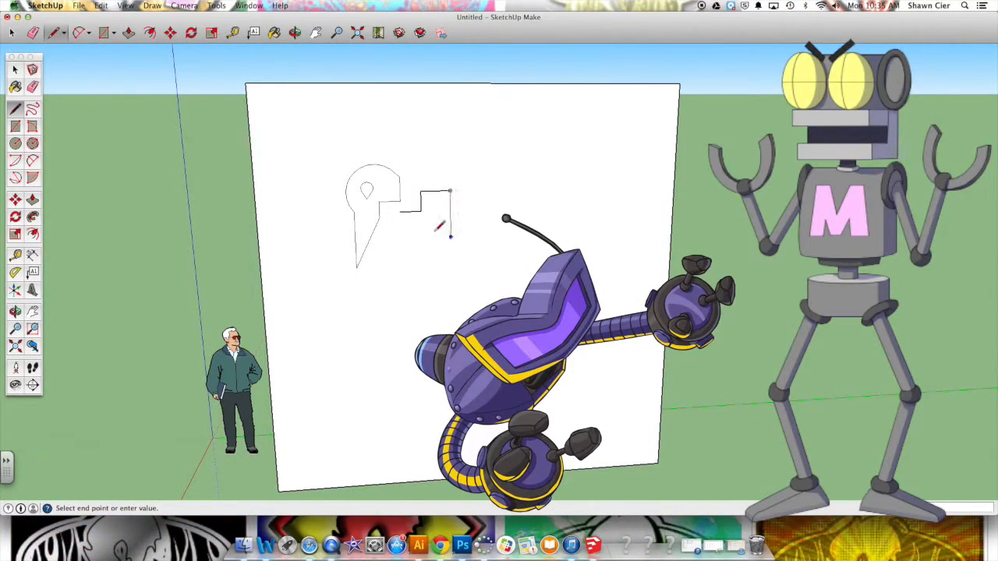
pyautogui.press('Escape')
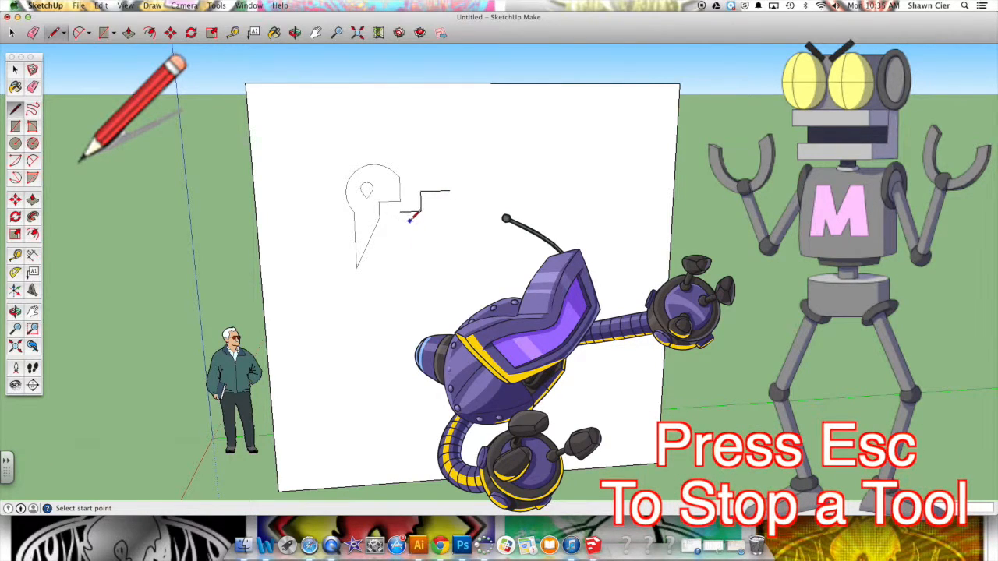
# Try to close the stepped line with a short vertical line and a 2 Point Arc, and check from an angle whether it lies on the slab.
pyautogui.click(399, 212)
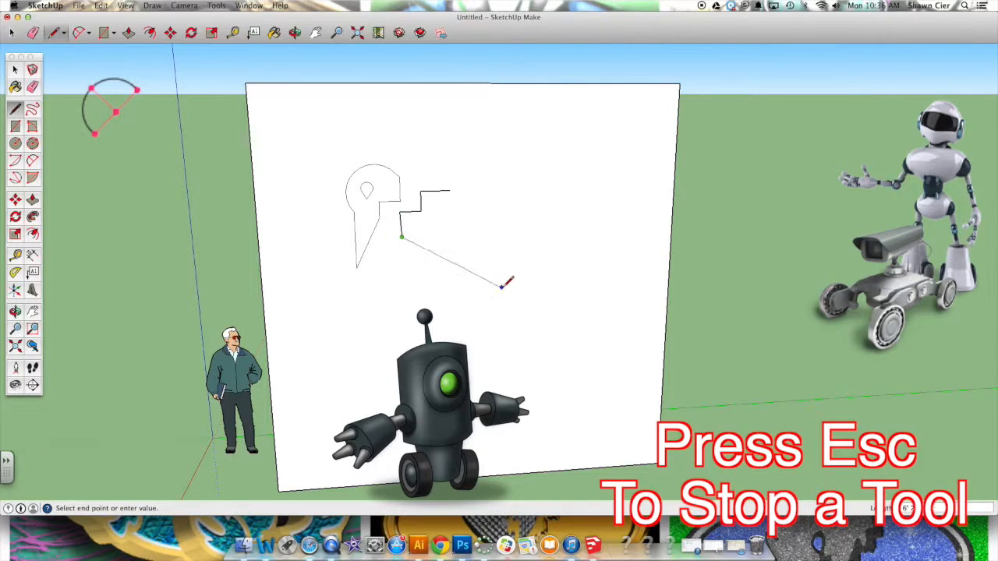
pyautogui.click(78, 33)
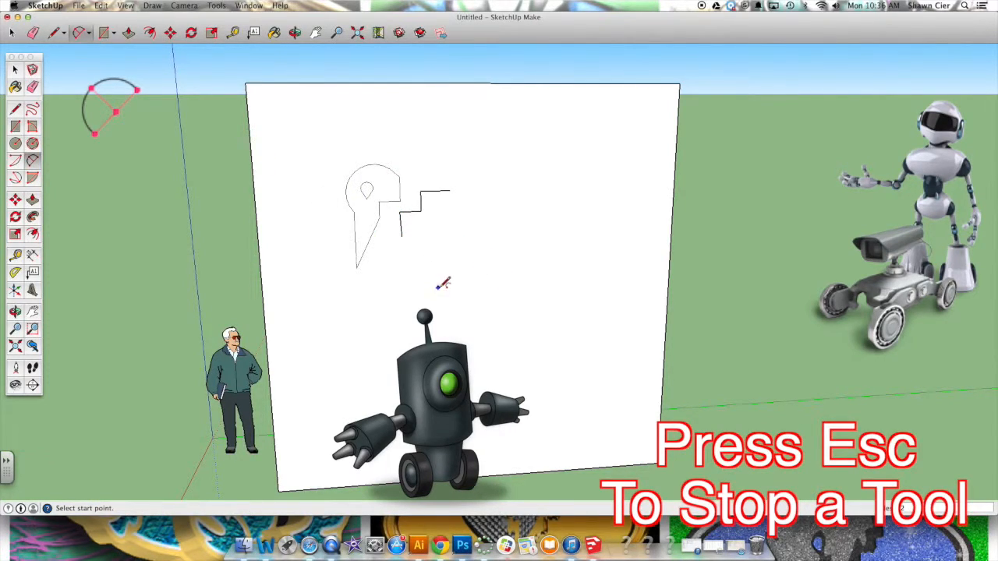
pyautogui.click(402, 235)
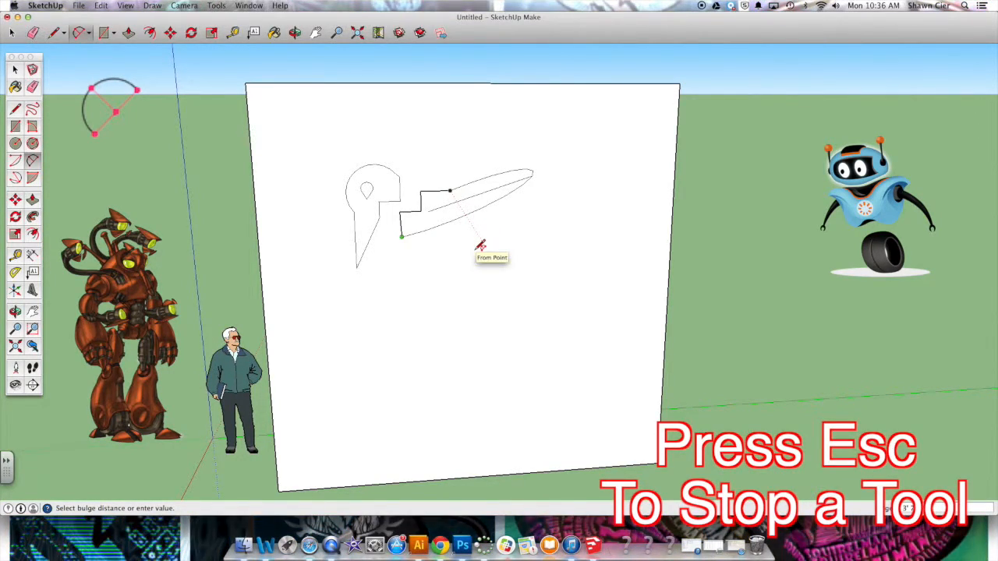
pyautogui.click(481, 245)
pyautogui.click(296, 33)
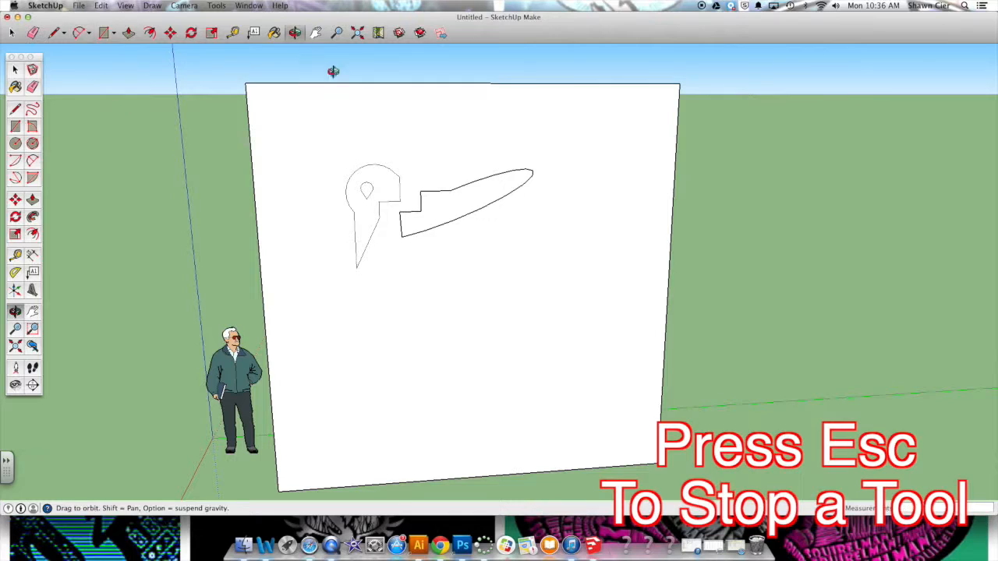
pyautogui.moveTo(452, 156)
pyautogui.mouseDown()
pyautogui.moveTo(454, 209)
pyautogui.moveTo(570, 277)
pyautogui.moveTo(743, 234)
pyautogui.moveTo(873, 225)
pyautogui.moveTo(775, 250)
pyautogui.moveTo(663, 223)
pyautogui.moveTo(477, 205)
pyautogui.moveTo(496, 273)
pyautogui.moveTo(592, 273)
pyautogui.moveTo(525, 276)
pyautogui.moveTo(523, 287)
pyautogui.moveTo(311, 90)
pyautogui.moveTo(460, 226)
pyautogui.moveTo(515, 234)
pyautogui.moveTo(523, 205)
pyautogui.moveTo(523, 273)
pyautogui.mouseUp()
# Undo the closing arc and the short vertical line, keeping the stepped line.
pyautogui.press('super+z')
pyautogui.press('super+z')
pyautogui.press('super+z')
pyautogui.press('super+z')
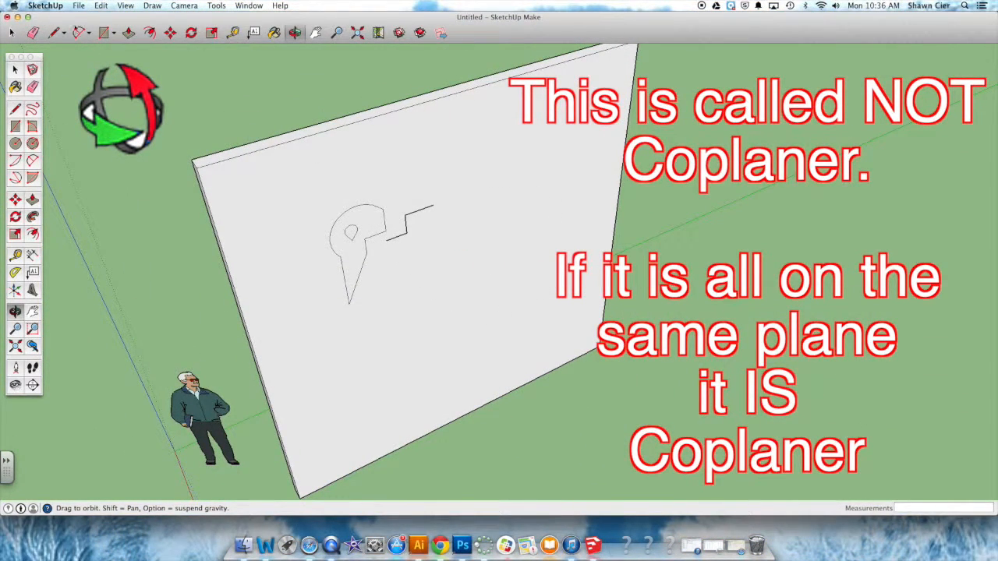
# Draw a short vertical line on the slab face down from the lower end of the stepped line.
pyautogui.click(56, 34)
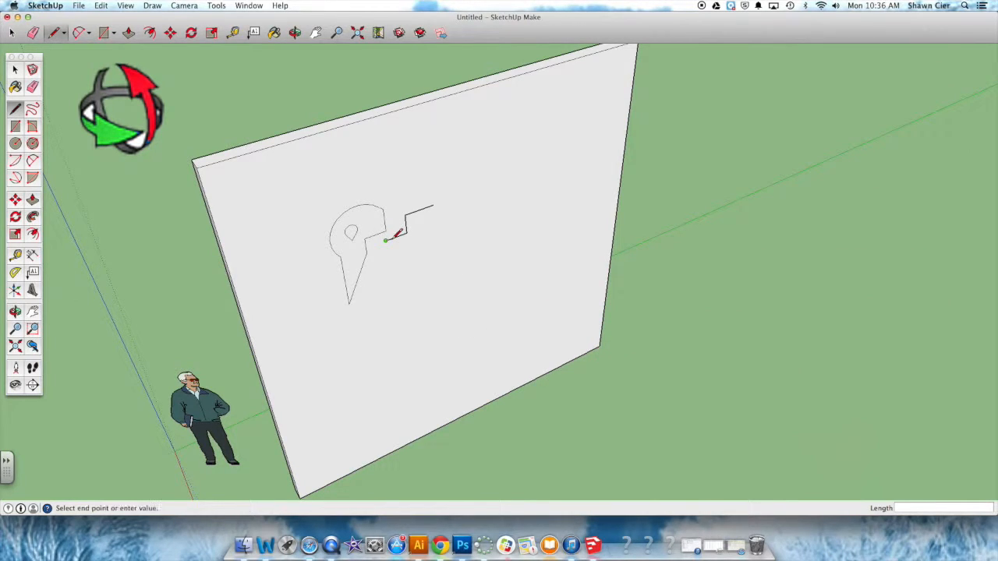
pyautogui.click(388, 265)
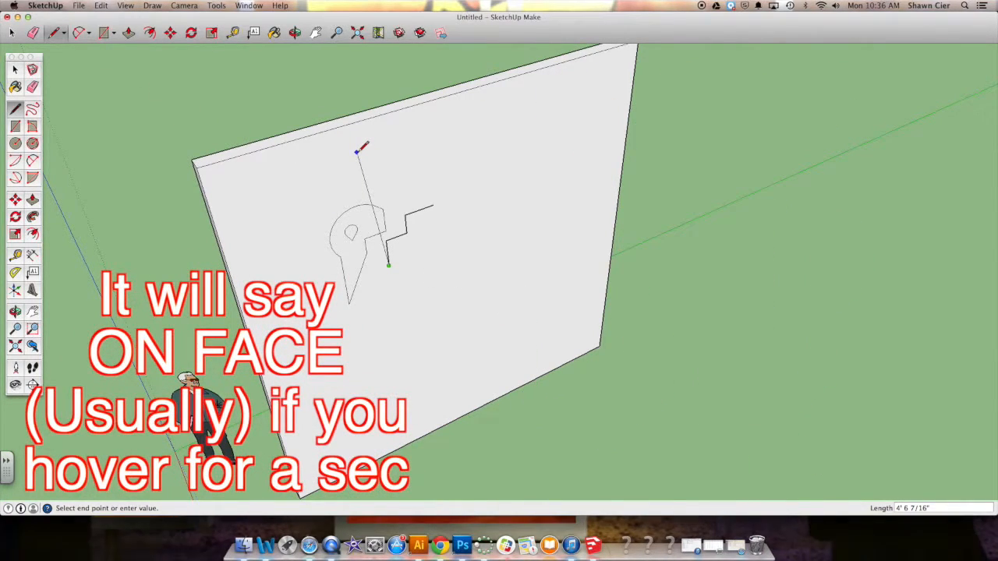
# Try to close the stepped outline with a 2 Point Arc bulging about 1' 11/16" between its open ends, and undo the arc.
pyautogui.press('a')
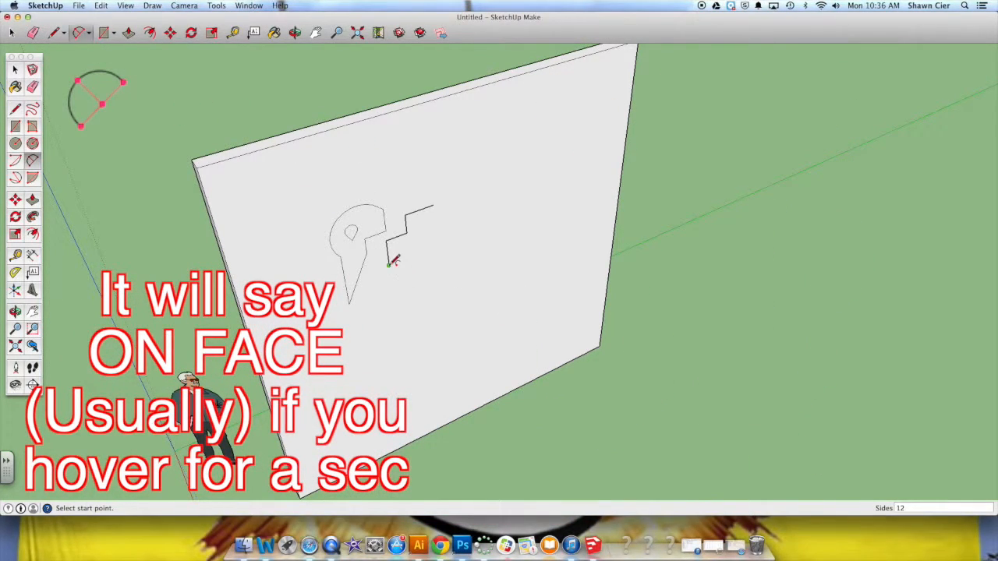
pyautogui.click(434, 205)
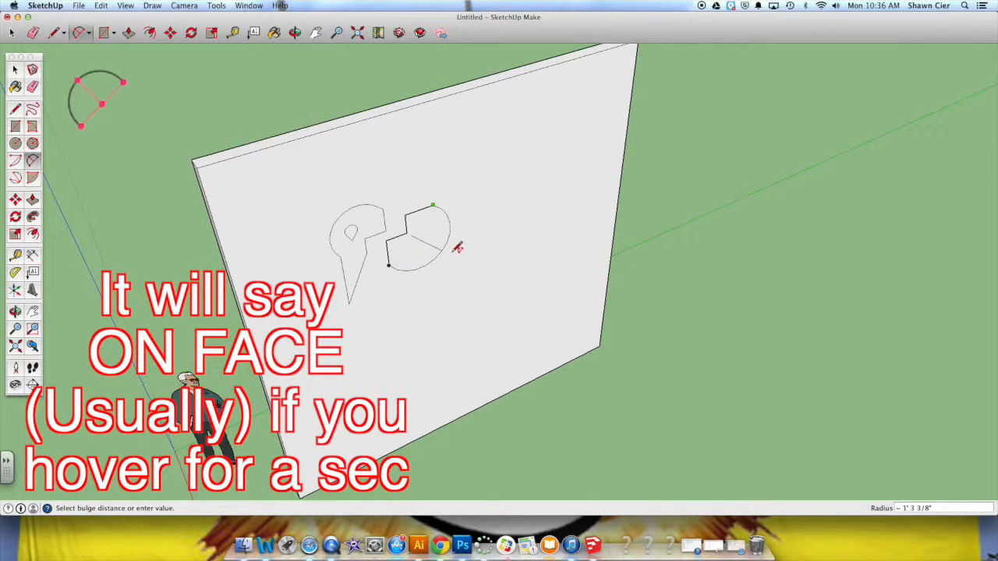
pyautogui.scroll(5, 455, 257)
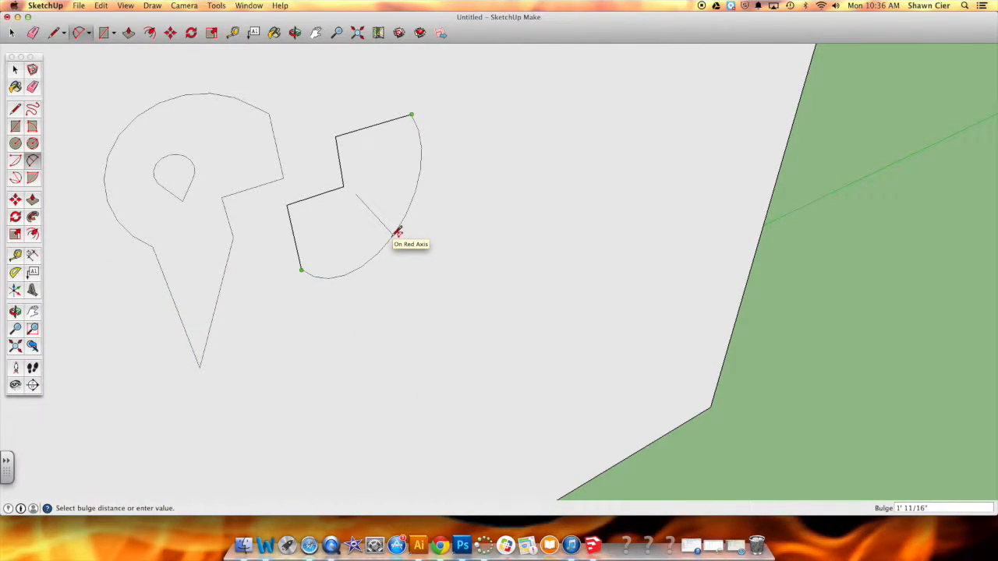
pyautogui.click(398, 231)
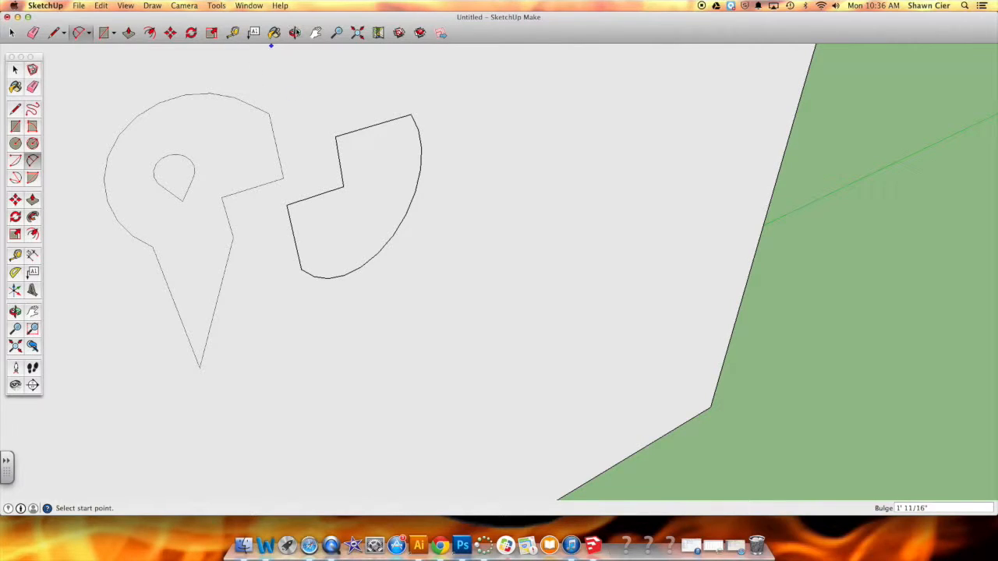
pyautogui.press('o')
pyautogui.moveTo(453, 147); pyautogui.dragTo(71, 45)
pyautogui.press('super+z')
# Close the stepped outline with a 2 Point Arc of about 1' 3 1/16" radius between its open ends.
pyautogui.click(80, 34)
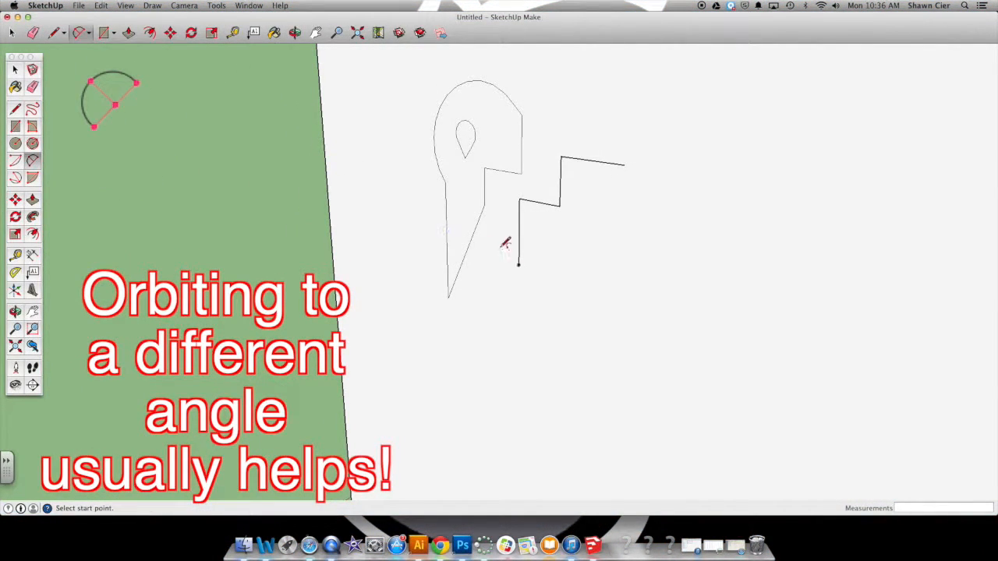
pyautogui.click(626, 164)
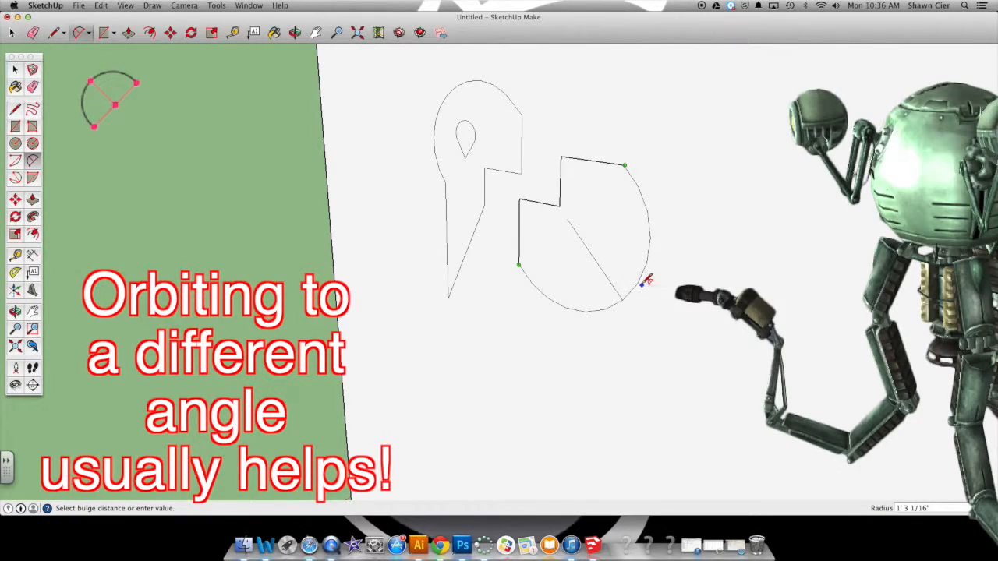
pyautogui.click(647, 279)
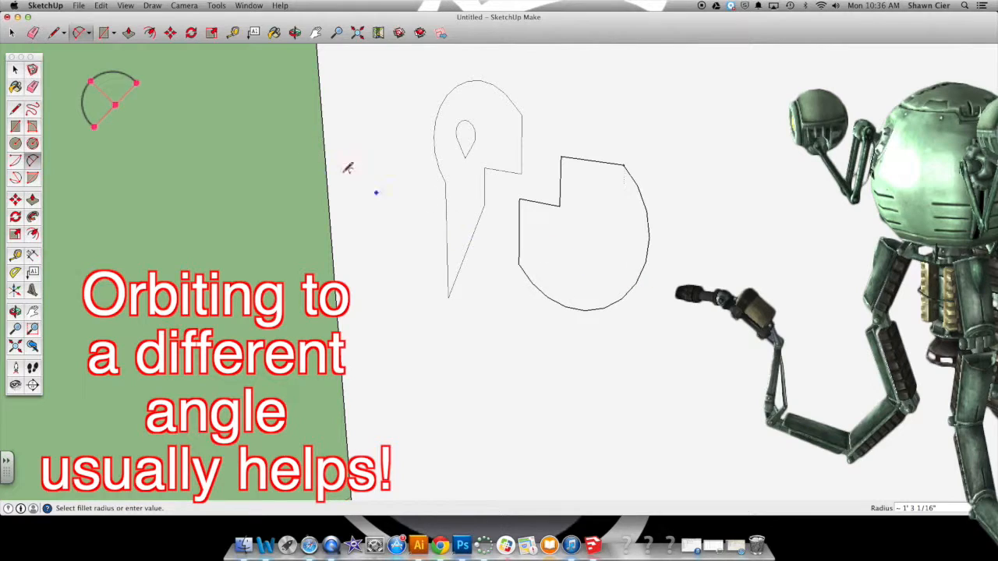
# Complete the hourglass outline below the stepped part with top and bottom lines about 1' 10 3/4" long and an inward-curving right arc.
pyautogui.click(683, 316)
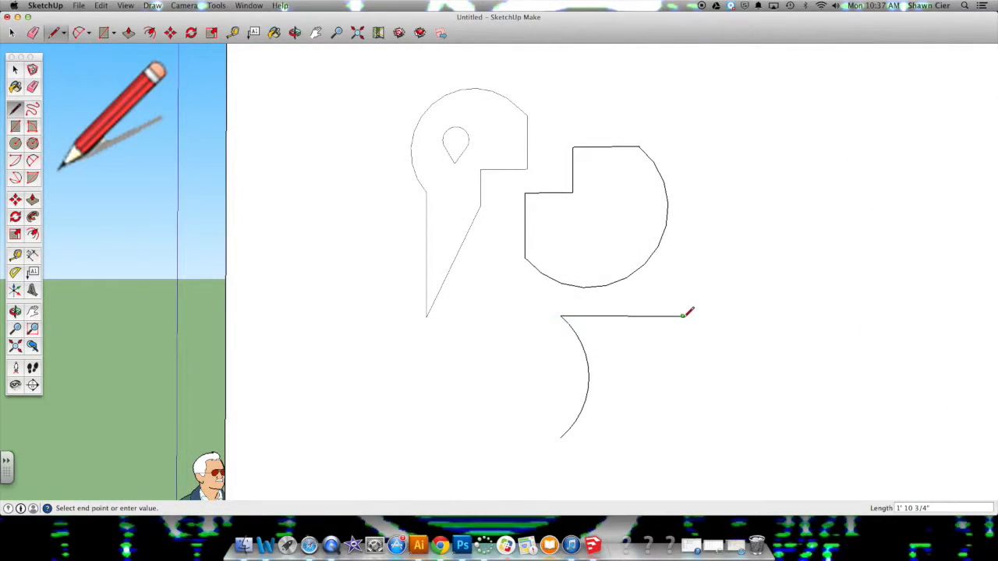
pyautogui.press('Escape')
pyautogui.click(80, 33)
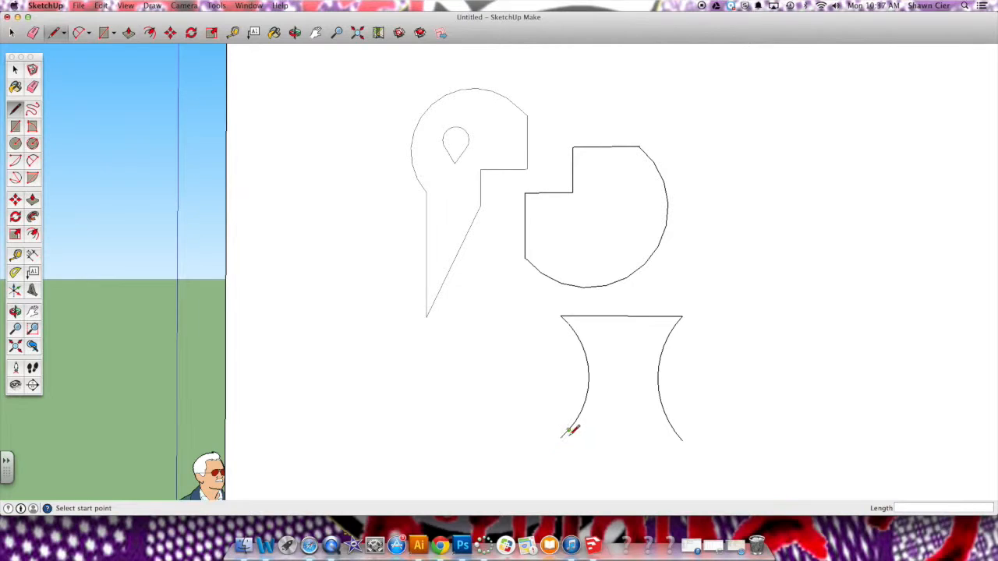
pyautogui.click(683, 440)
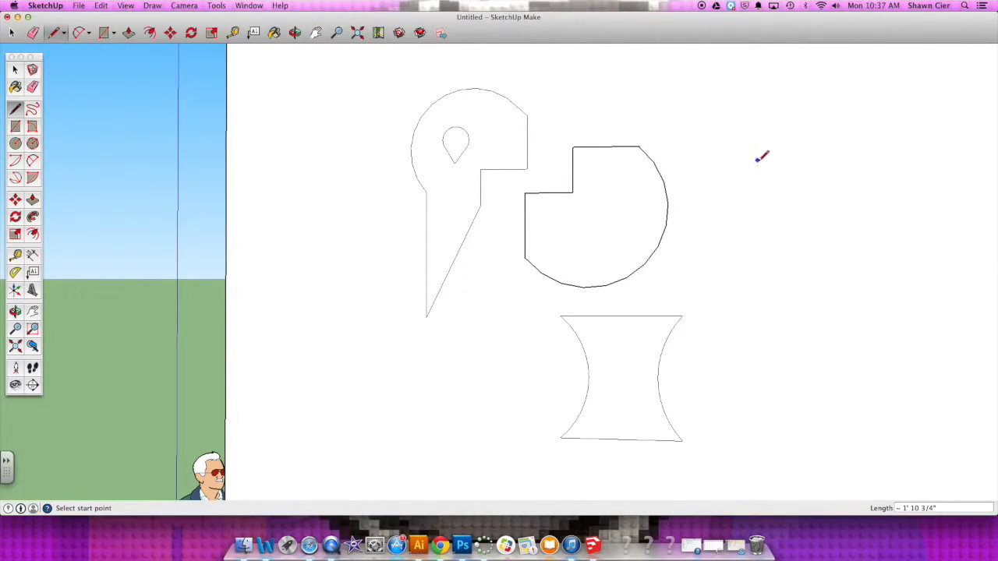
# Draw the upper arm as two diagonal lines joined by a rounded shoulder arc, and add an elbow arc at the upper line's lower end.
pyautogui.click(79, 35)
pyautogui.click(54, 32)
pyautogui.click(786, 139)
pyautogui.click(880, 220)
pyautogui.click(749, 190)
pyautogui.click(856, 249)
pyautogui.click(79, 33)
pyautogui.click(879, 220)
pyautogui.click(897, 261)
# Close the arm outline with straight lines forming a forearm that bends back from the elbow and ends in a downward point.
pyautogui.press('l')
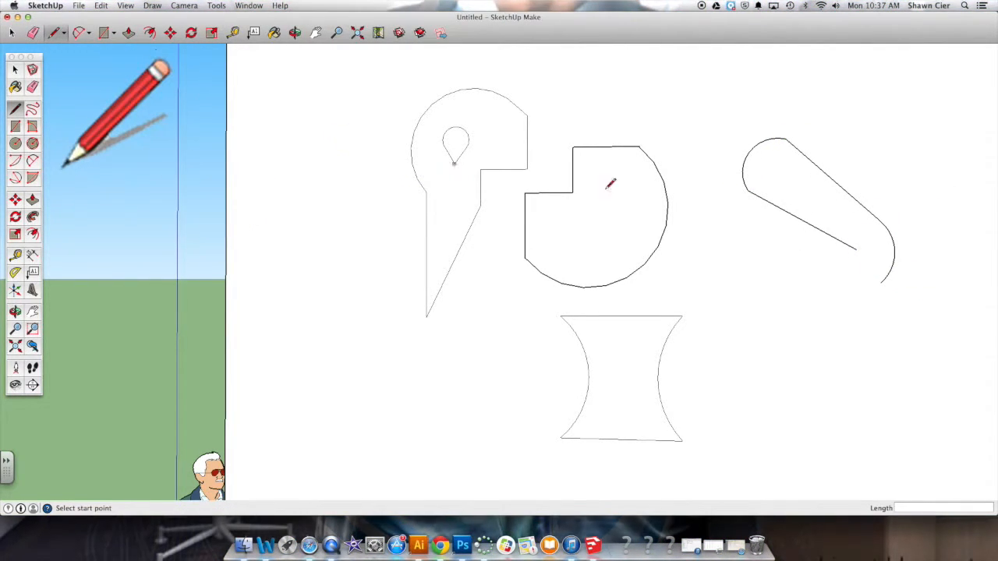
pyautogui.click(784, 316)
pyautogui.click(832, 380)
pyautogui.click(819, 316)
pyautogui.click(882, 282)
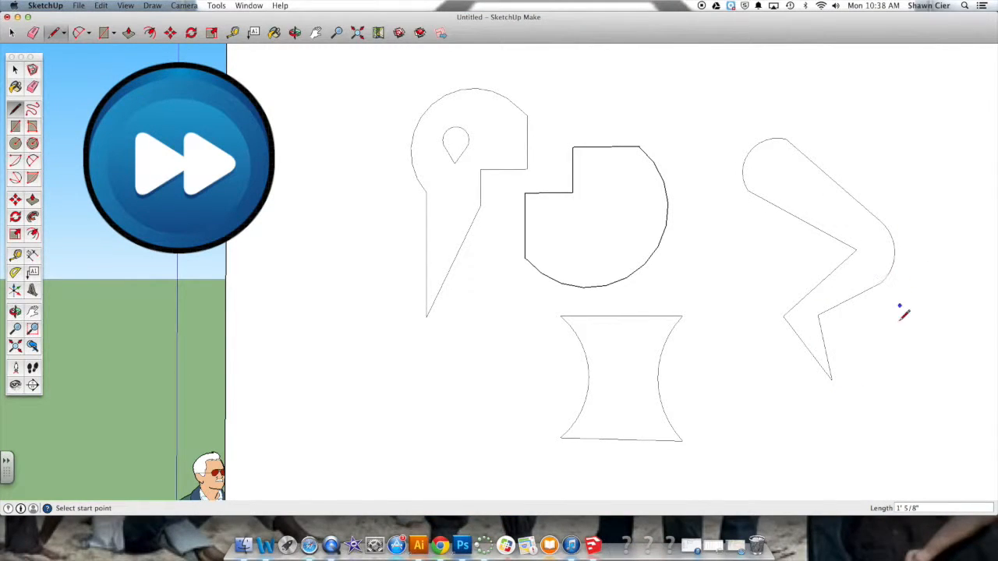
# Draw a hexagon with an inscribed radius of about 3 1/4" inside the arm's shoulder, and centre a circle of about 1 1/2" radius in it.
pyautogui.click(102, 34)
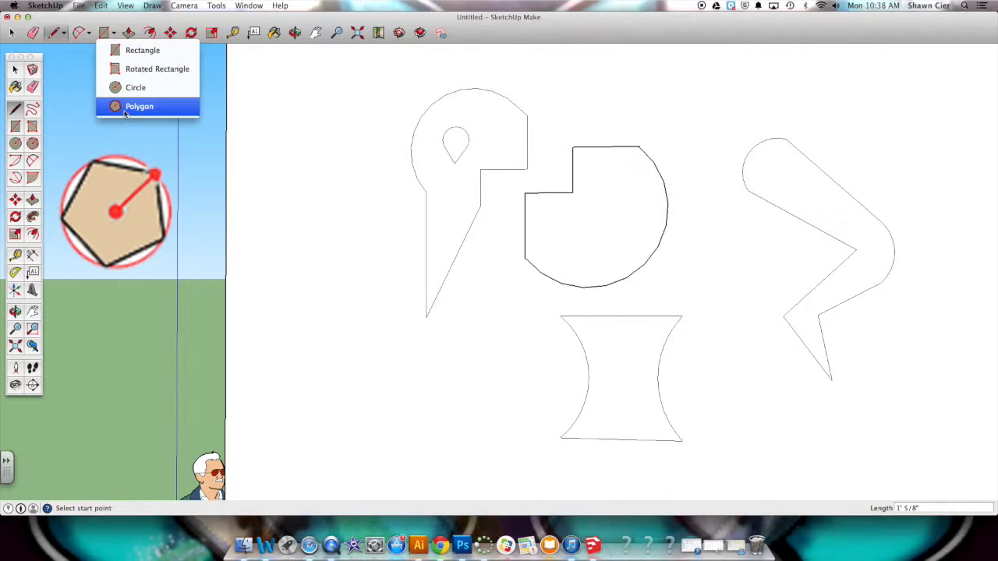
pyautogui.click(138, 106)
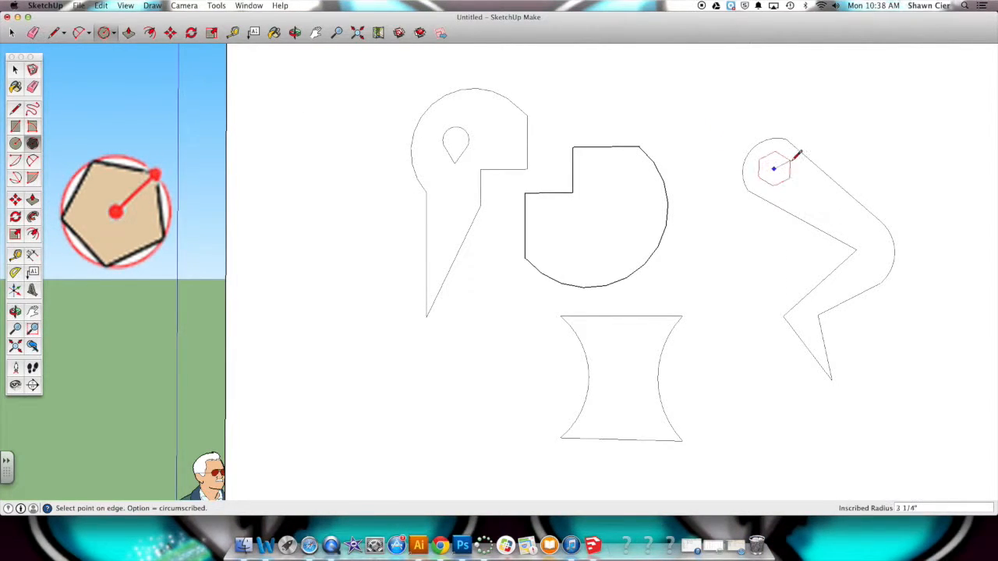
pyautogui.click(797, 156)
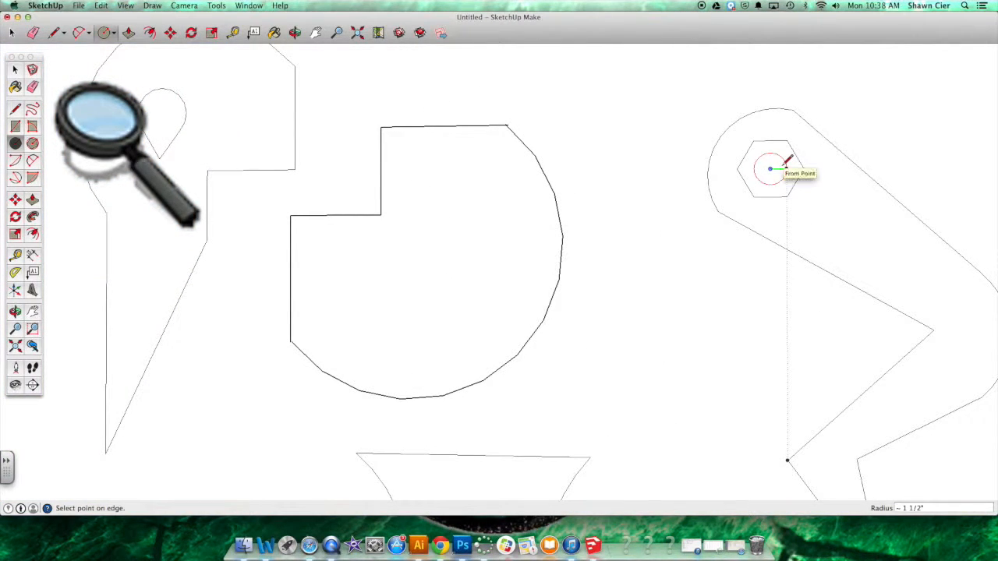
pyautogui.scroll(-10, 788, 161)
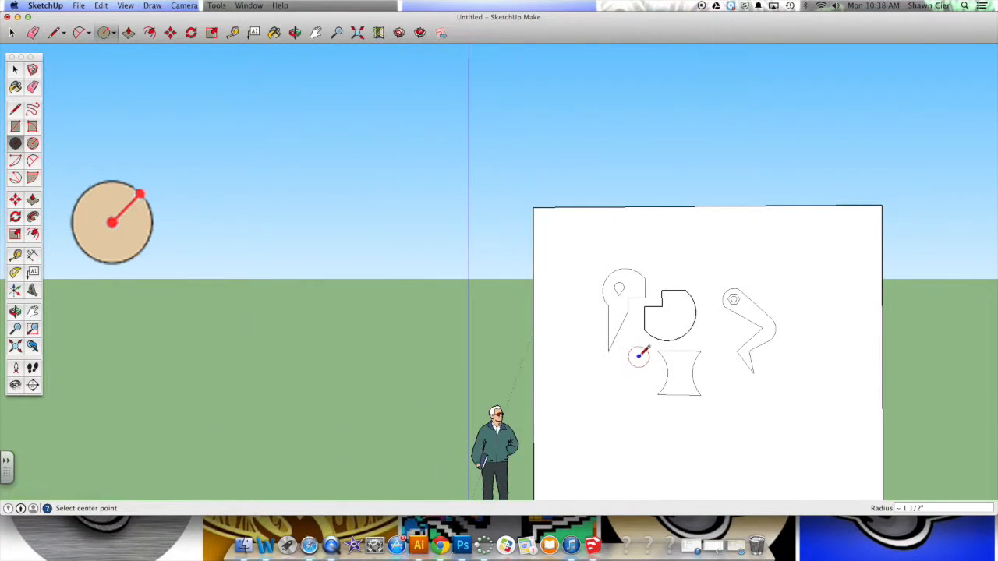
# Draw a closed six-sided torso outline below the arm, with a chamfered upper corner, a top edge about 3' 2 7/16" and sides tapering downward.
pyautogui.scroll(-3, 639, 351)
pyautogui.press('l')
pyautogui.click(692, 383)
pyautogui.click(705, 368)
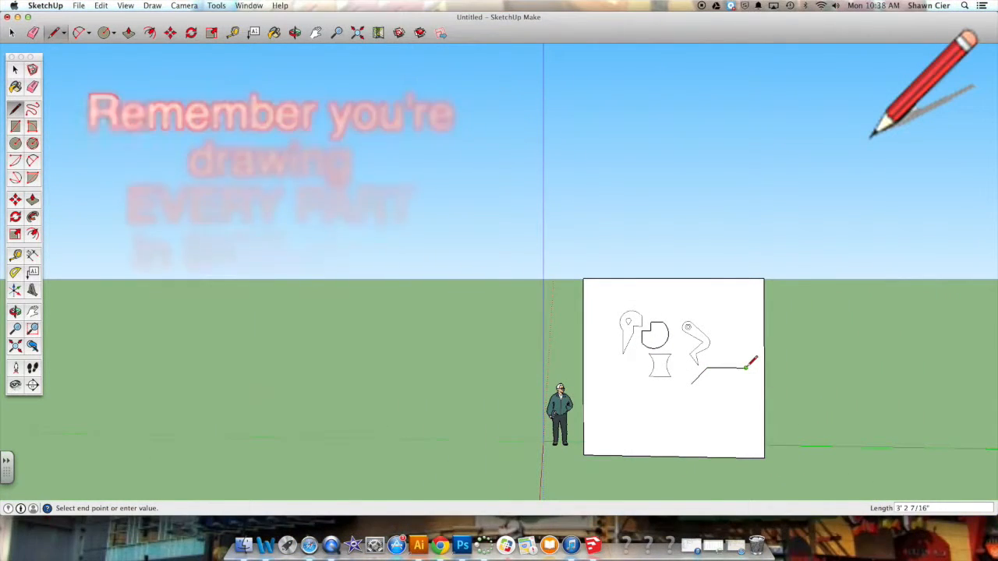
pyautogui.click(746, 368)
pyautogui.click(746, 395)
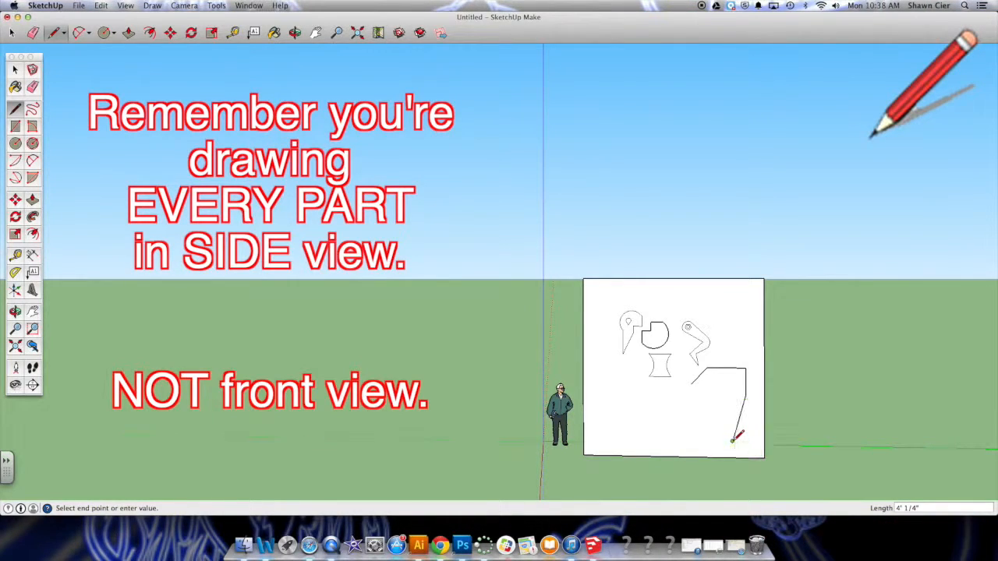
pyautogui.click(692, 384)
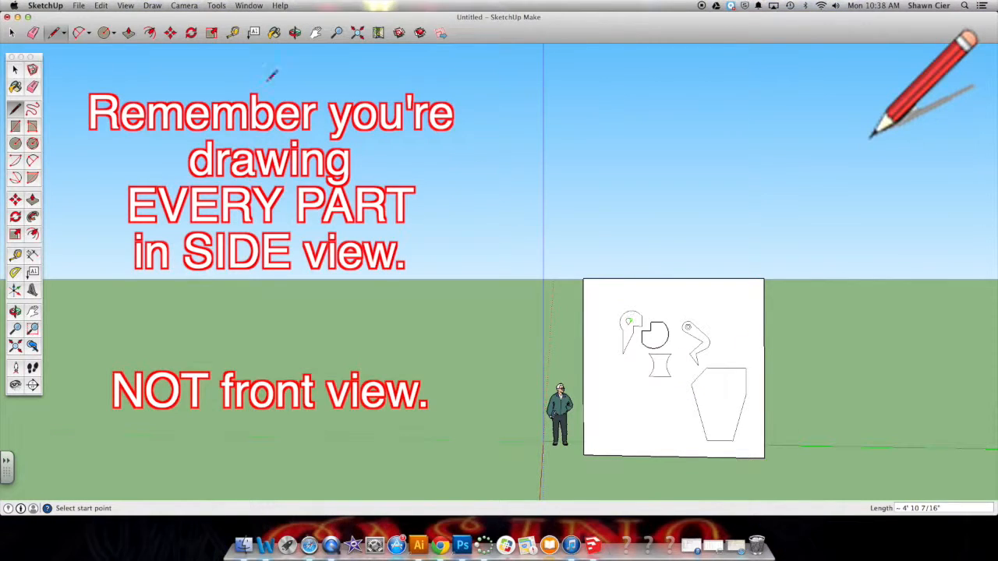
# Select the torso's edges and face together, scale them uniformly to 0.59, and clear the selection.
pyautogui.click(10, 33)
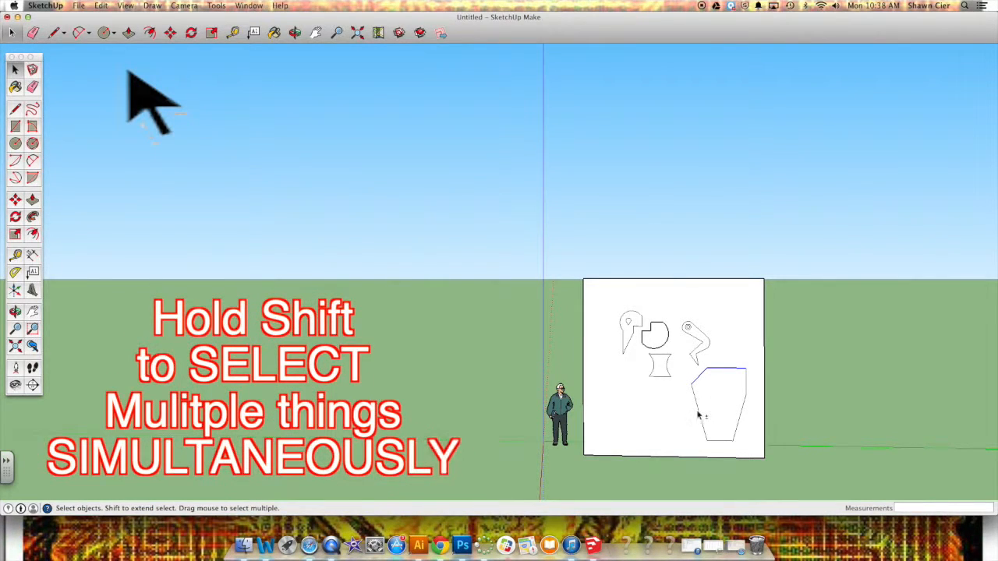
pyautogui.keyDown('shift'); pyautogui.click(746, 388); pyautogui.keyUp('shift')
pyautogui.keyDown('shift'); pyautogui.click(733, 439); pyautogui.keyUp('shift')
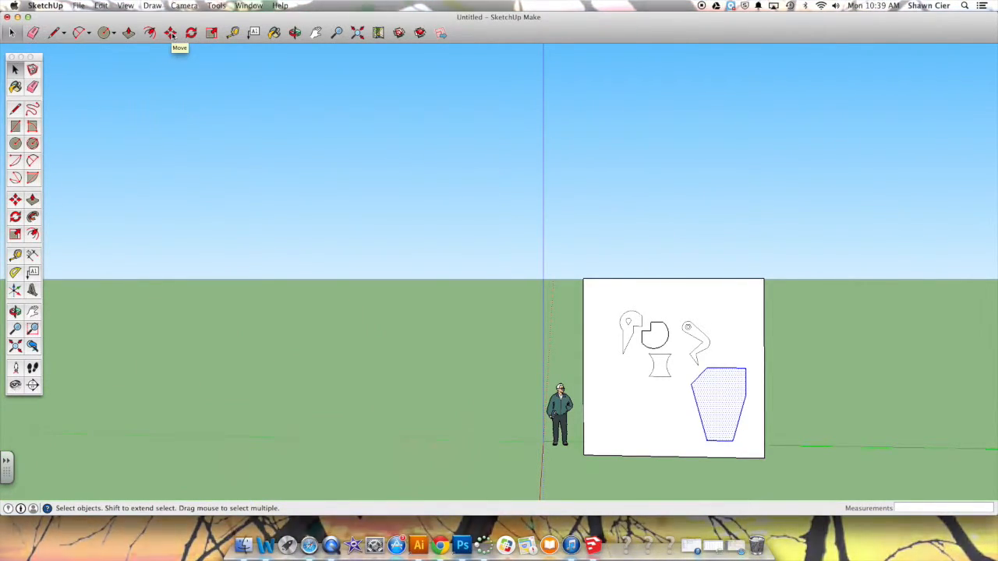
pyautogui.click(216, 7)
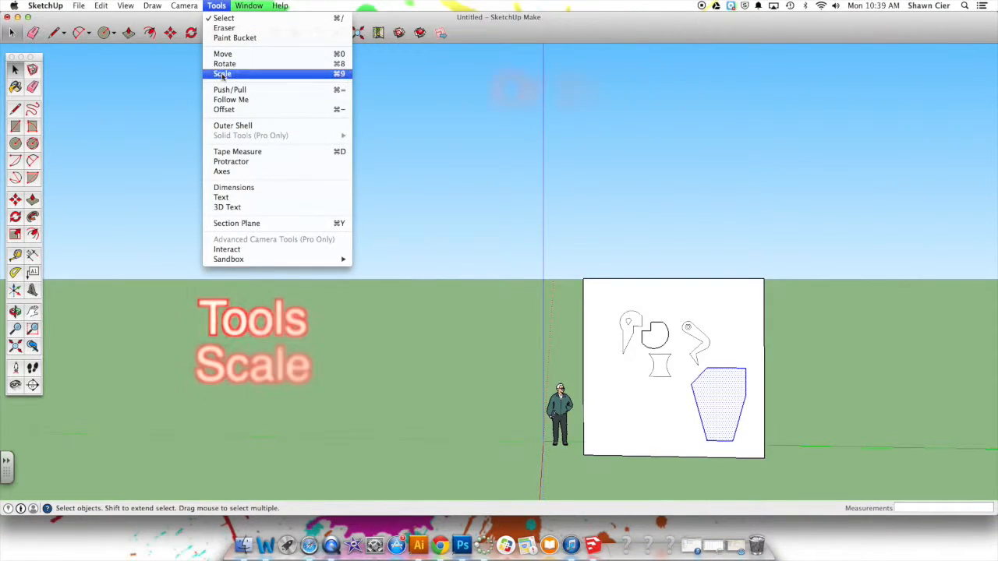
pyautogui.click(248, 74)
pyautogui.moveTo(745, 442); pyautogui.dragTo(722, 417)
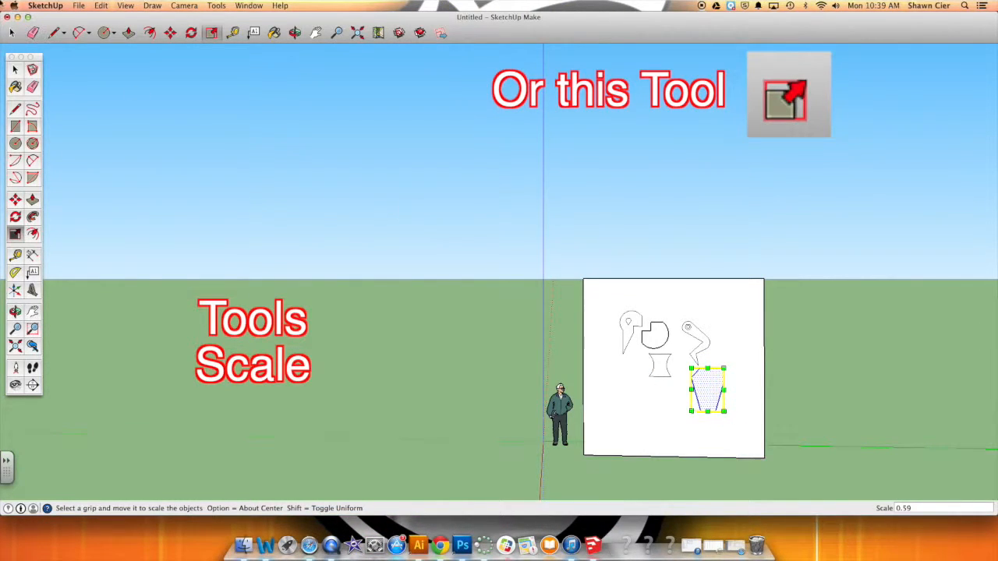
pyautogui.click(14, 70)
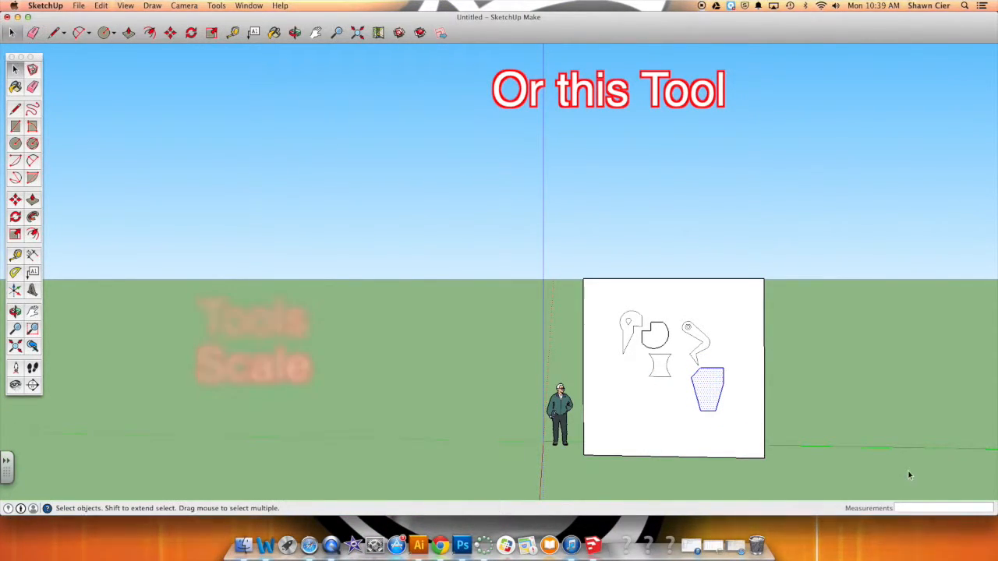
pyautogui.click(642, 414)
pyautogui.click(913, 415)
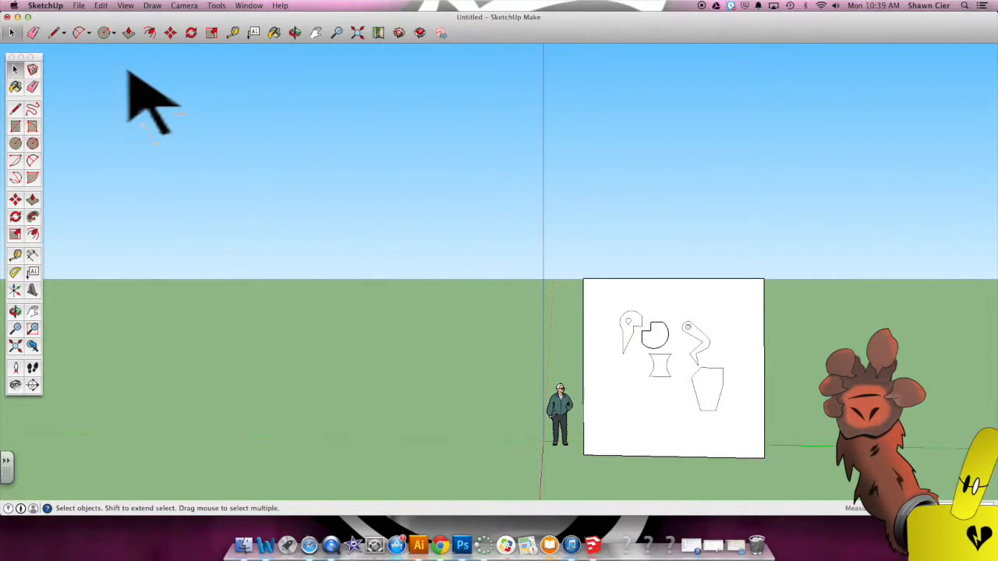
pyautogui.moveTo(403, 183); pyautogui.dragTo(724, 210, button='middle')
pyautogui.moveTo(725, 210); pyautogui.dragTo(616, 168)
pyautogui.scroll(5, 660, 362)
pyautogui.moveTo(660, 364); pyautogui.dragTo(590, 279)
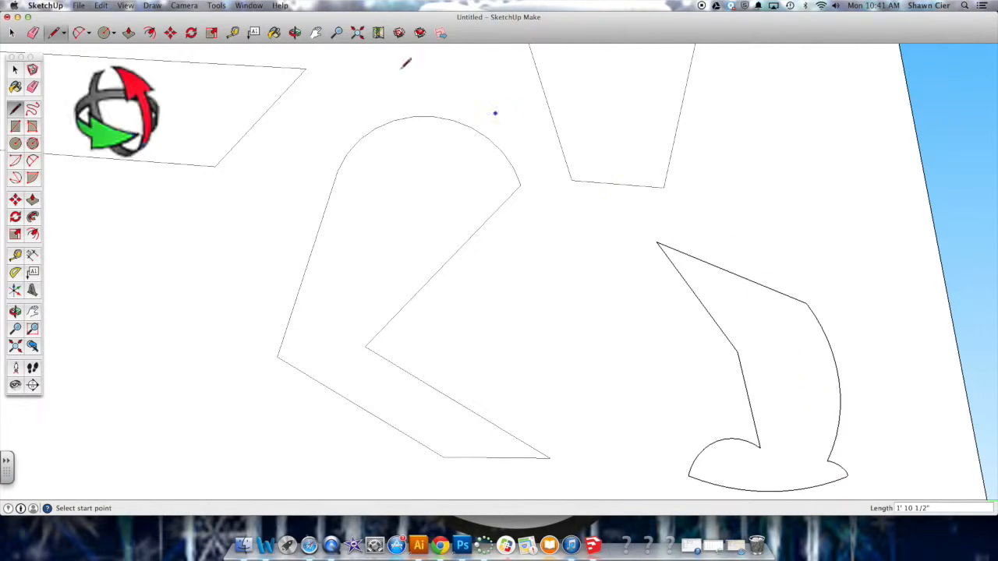
# Erase the small arc at the back of the foot and try redrawing it with a 2 Point Arc bulging about 13/16".
pyautogui.click(296, 33)
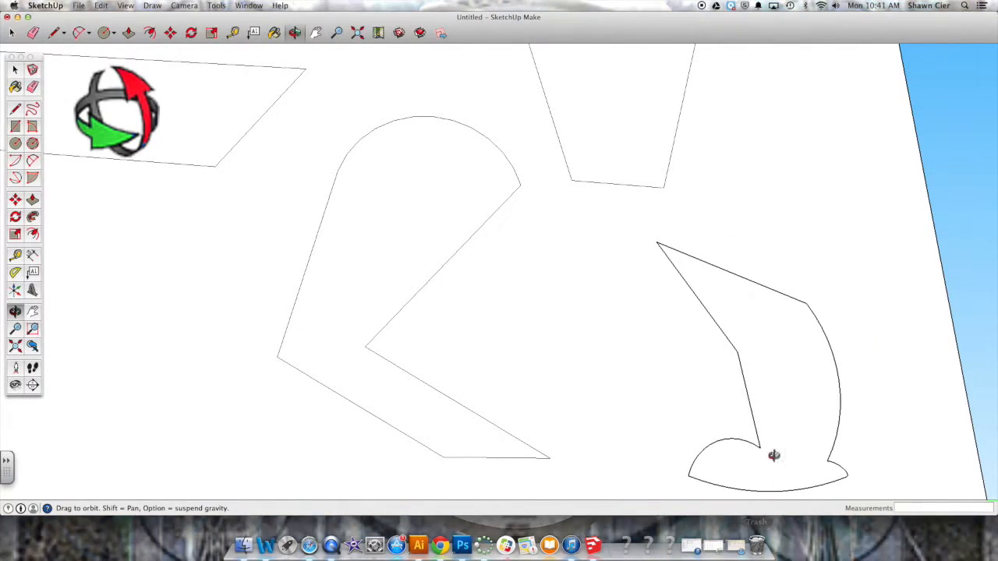
pyautogui.moveTo(880, 471)
pyautogui.mouseDown()
pyautogui.moveTo(806, 345)
pyautogui.moveTo(663, 297)
pyautogui.moveTo(488, 285)
pyautogui.moveTo(479, 350)
pyautogui.moveTo(419, 401)
pyautogui.moveTo(397, 461)
pyautogui.moveTo(375, 454)
pyautogui.moveTo(504, 466)
pyautogui.moveTo(725, 392)
pyautogui.mouseUp()
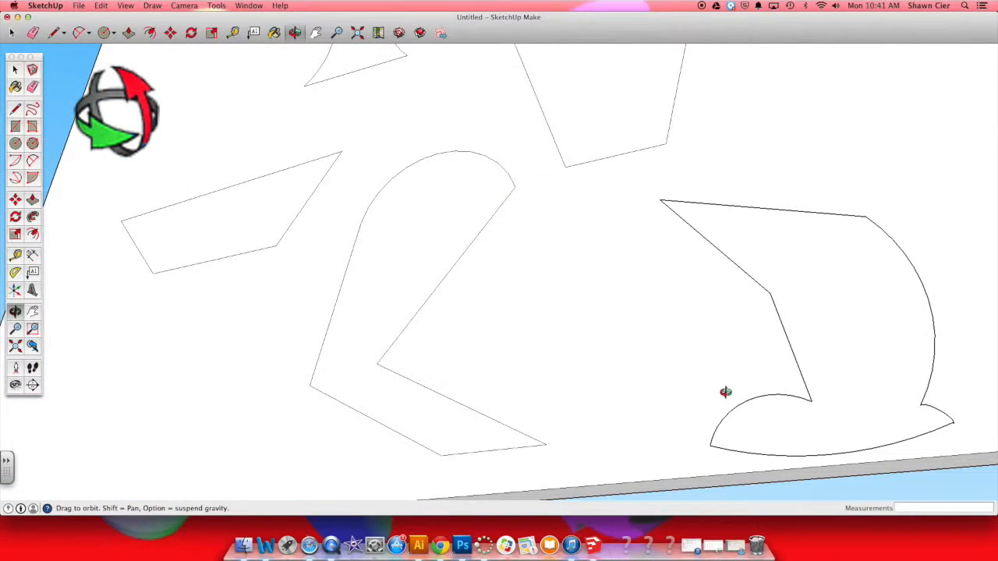
pyautogui.press('e')
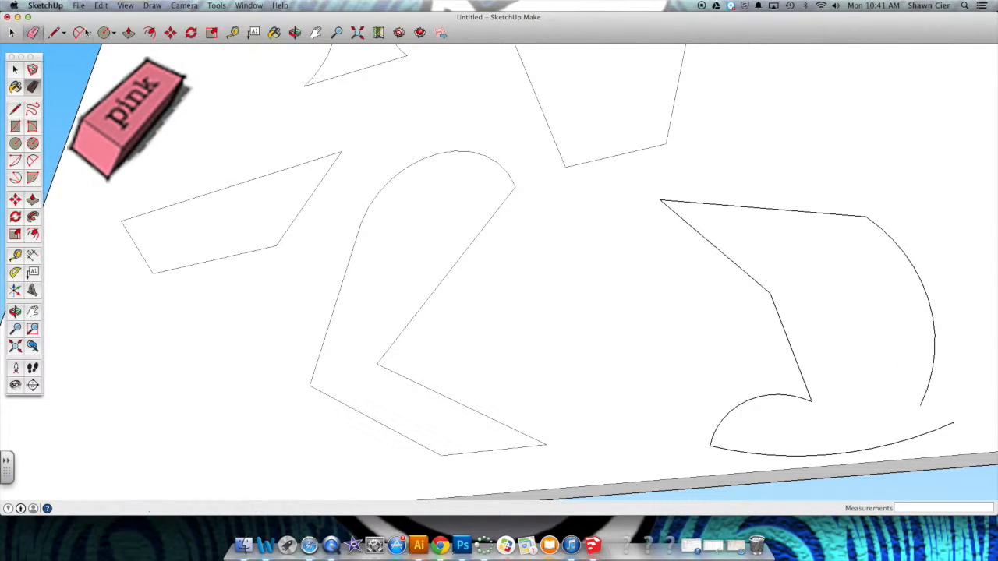
pyautogui.press('a')
pyautogui.click(921, 405)
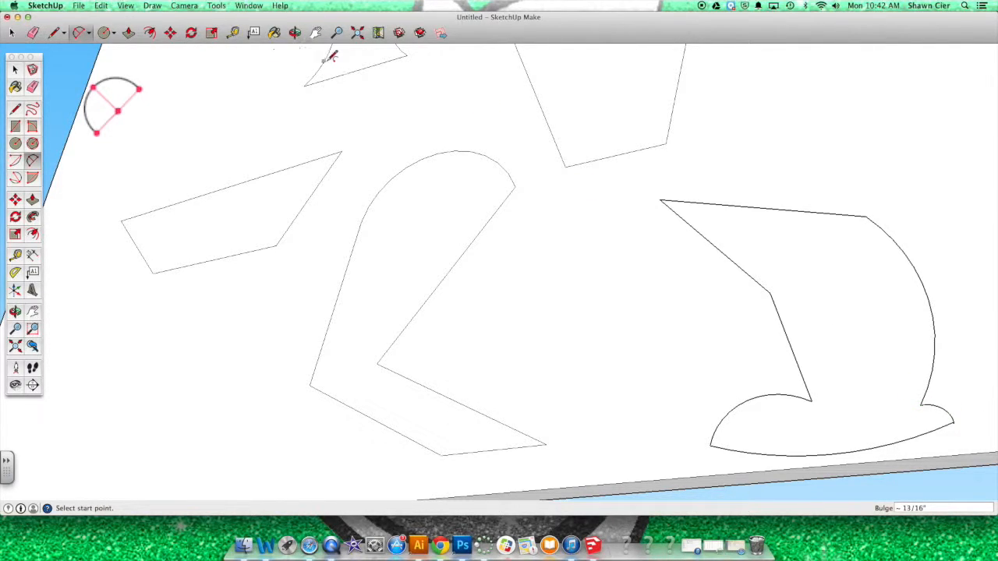
# Check the foot's corner joints from another angle, and erase the sole arc and the small arc at the back of the foot.
pyautogui.click(295, 34)
pyautogui.moveTo(880, 261)
pyautogui.mouseDown()
pyautogui.moveTo(898, 270)
pyautogui.moveTo(647, 348)
pyautogui.moveTo(559, 328)
pyautogui.moveTo(597, 444)
pyautogui.moveTo(584, 317)
pyautogui.moveTo(558, 309)
pyautogui.moveTo(626, 336)
pyautogui.moveTo(715, 432)
pyautogui.moveTo(737, 476)
pyautogui.mouseUp()
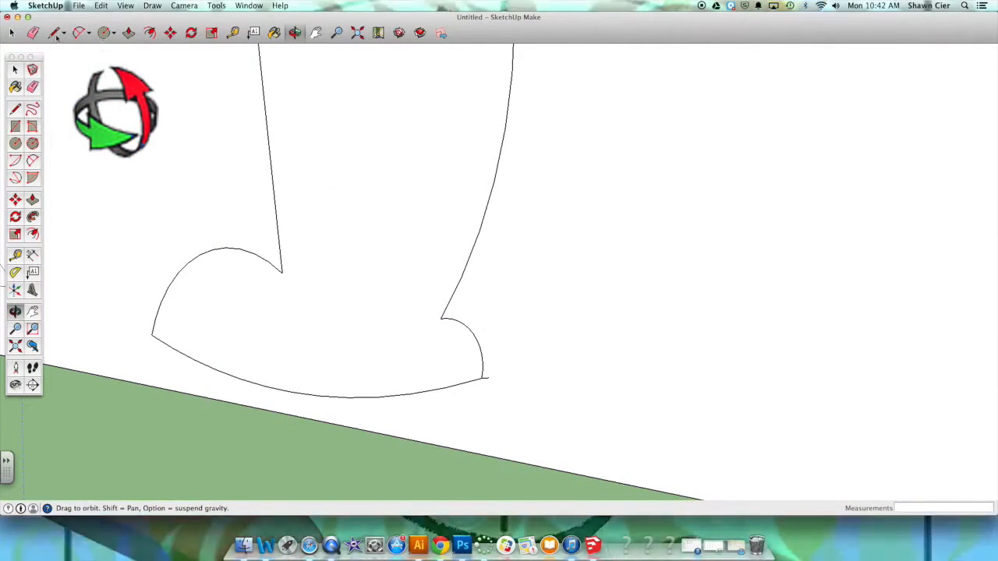
pyautogui.press('e')
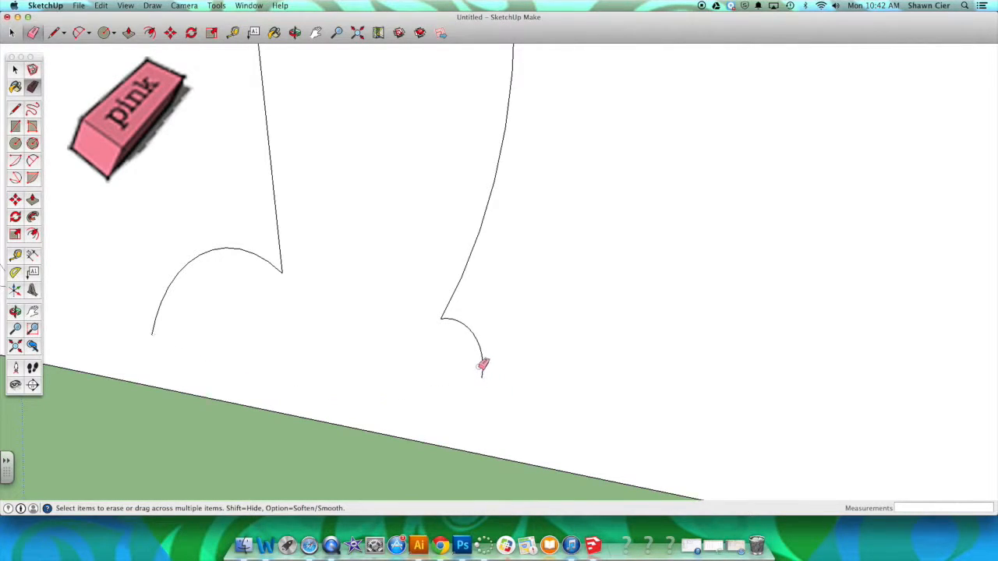
pyautogui.click(484, 364)
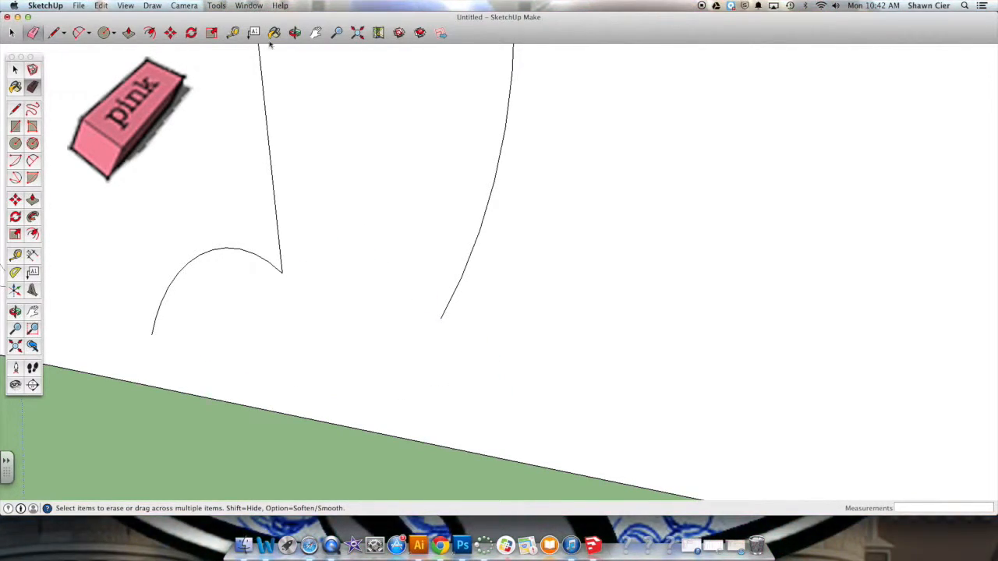
# Close the top of the foot with a two-segment line between its side arcs, and erase the excess arc above the junction.
pyautogui.click(295, 32)
pyautogui.moveTo(319, 366); pyautogui.dragTo(367, 403)
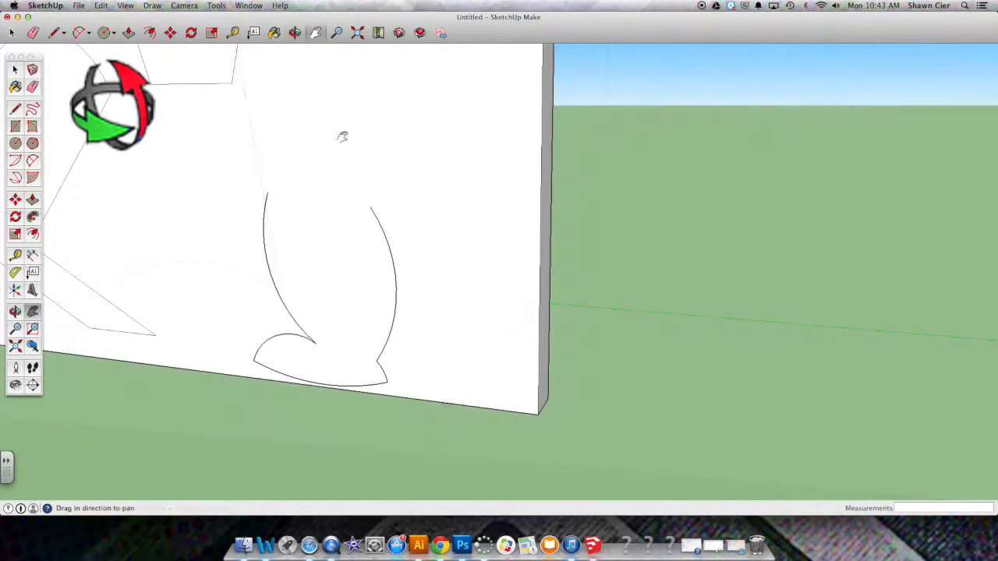
pyautogui.press('l')
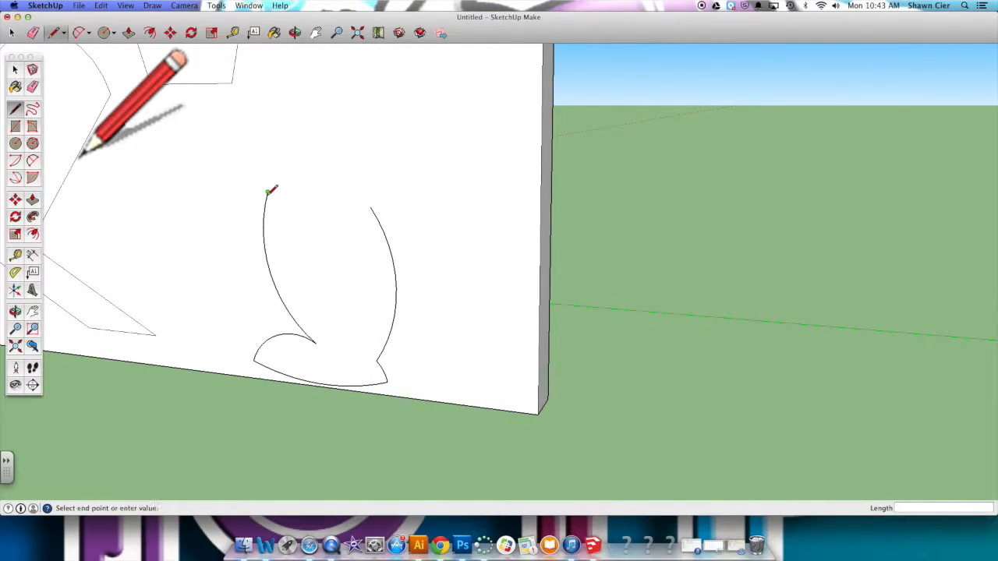
pyautogui.click(396, 273)
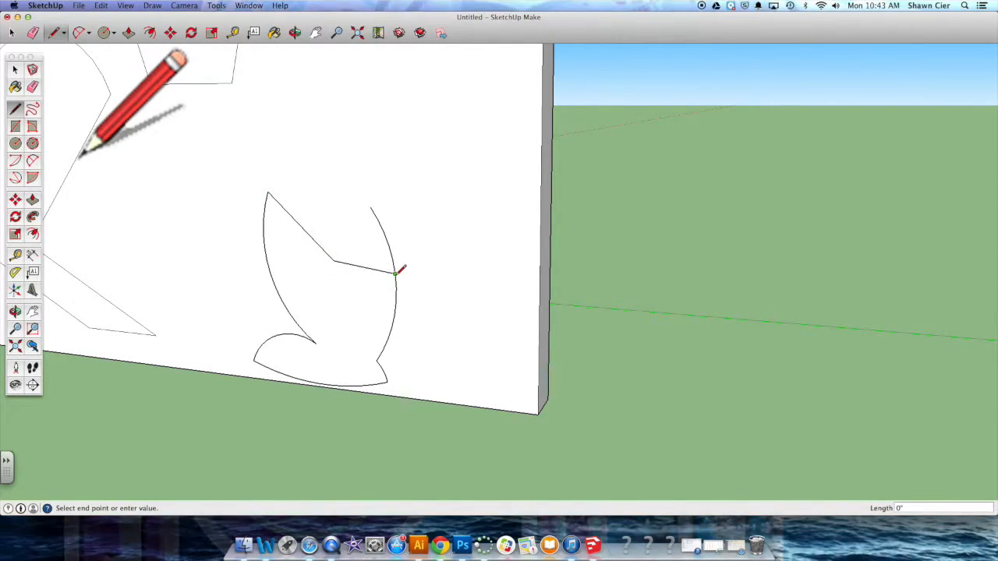
pyautogui.press('e')
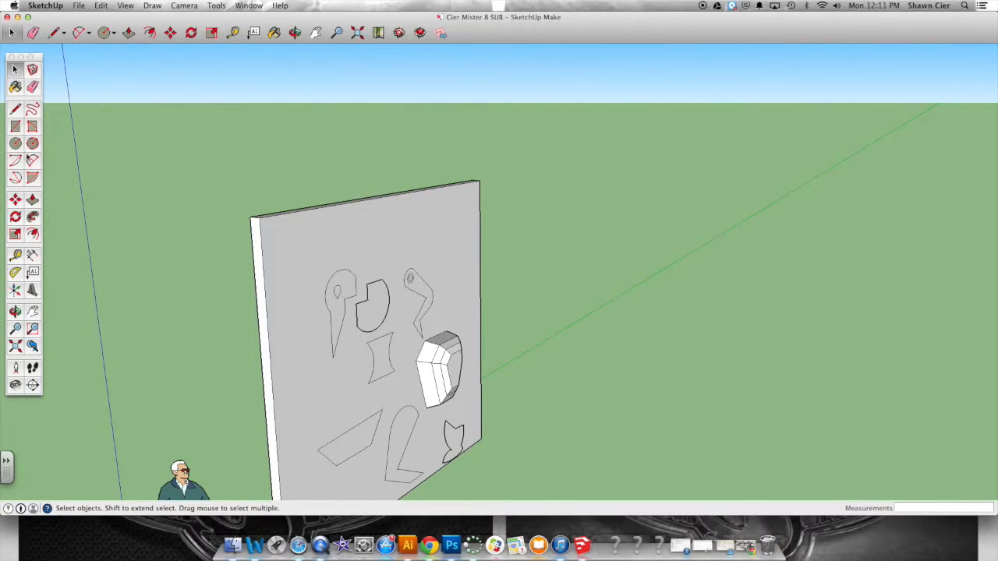
# Test pushing the slab face around the part outlines through its 6" thickness with Push/Pull, and undo it.
pyautogui.click(129, 32)
pyautogui.moveTo(278, 259); pyautogui.dragTo(256, 267)
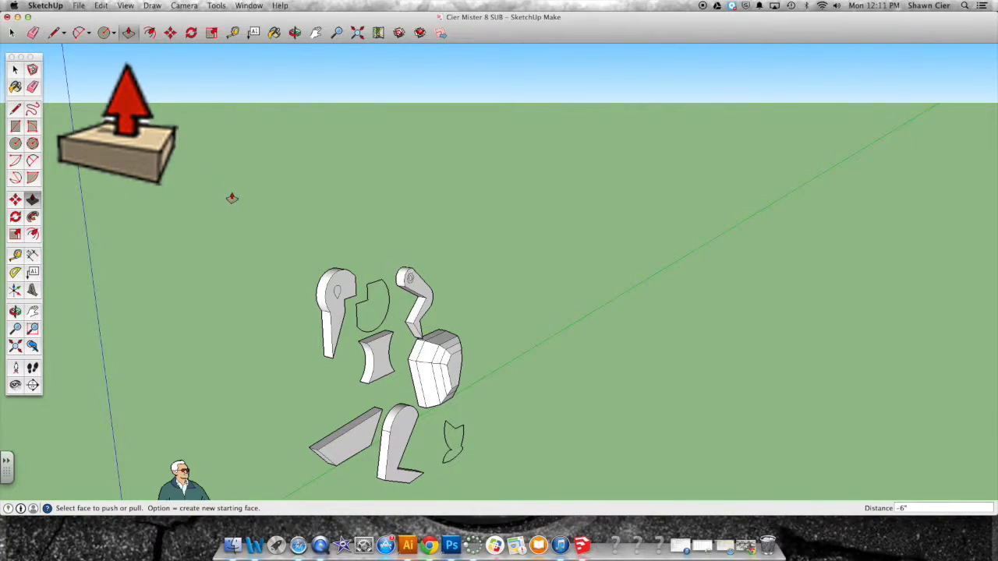
pyautogui.press('super+z')
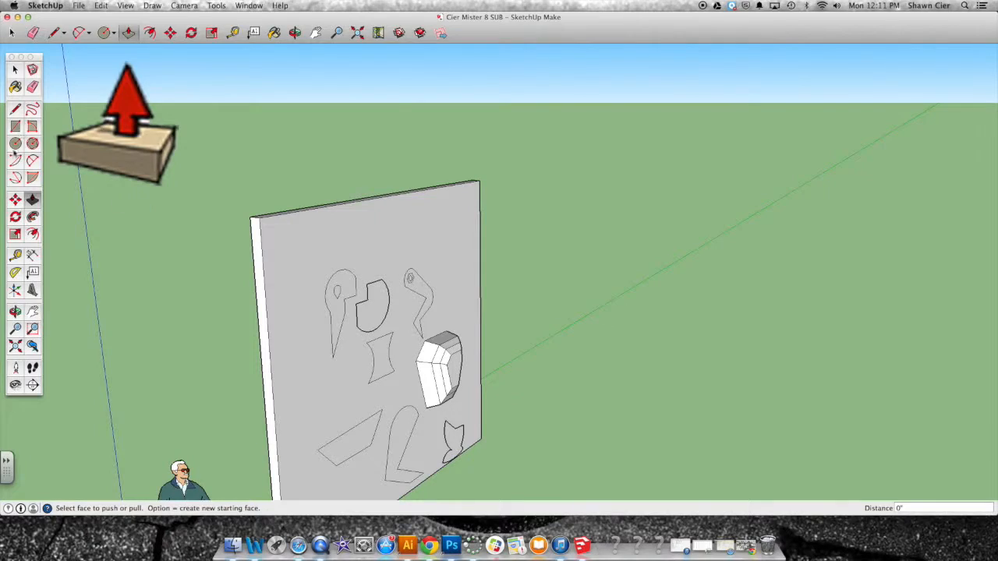
# Close the gap at the lower corner of the notched, round-bottomed outline with a line from its straight side to the bottom curve, and activate the Eraser.
pyautogui.scroll(10, 363, 327)
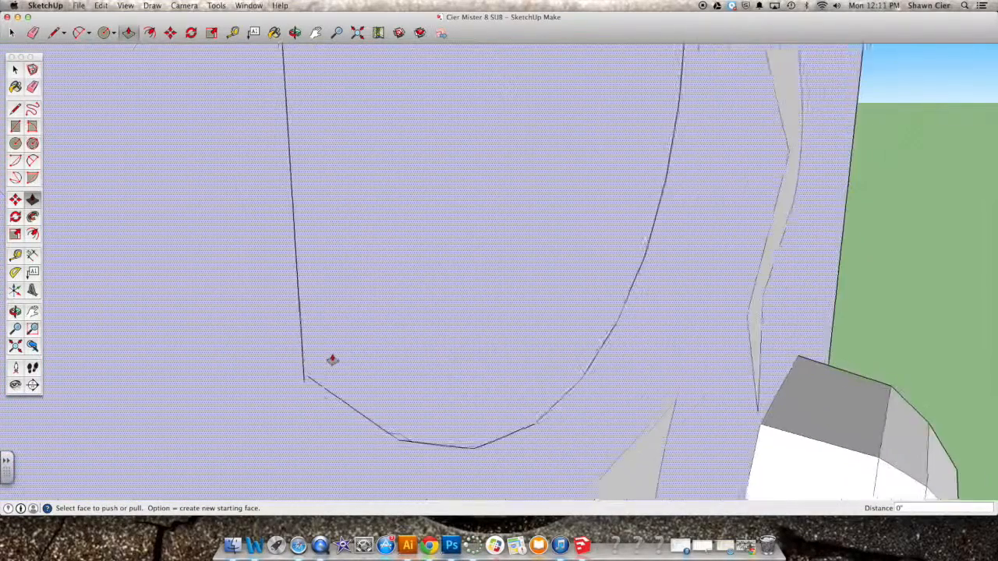
pyautogui.click(15, 109)
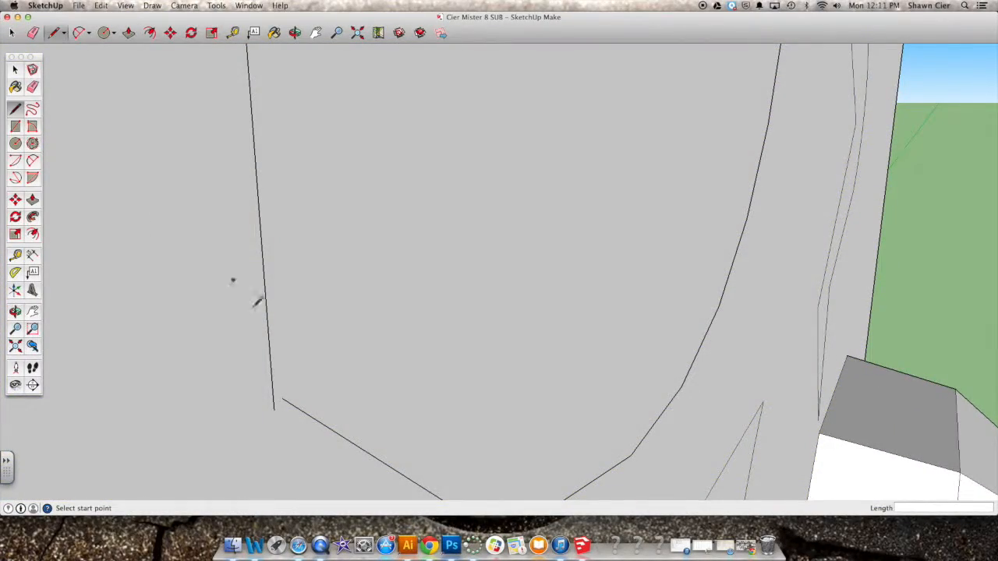
pyautogui.click(274, 408)
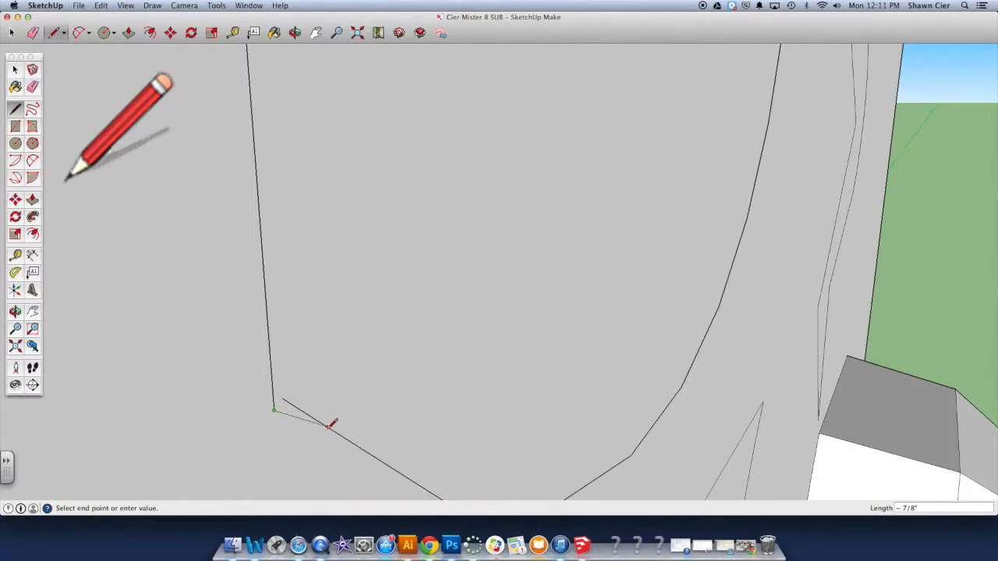
pyautogui.click(380, 459)
pyautogui.click(33, 87)
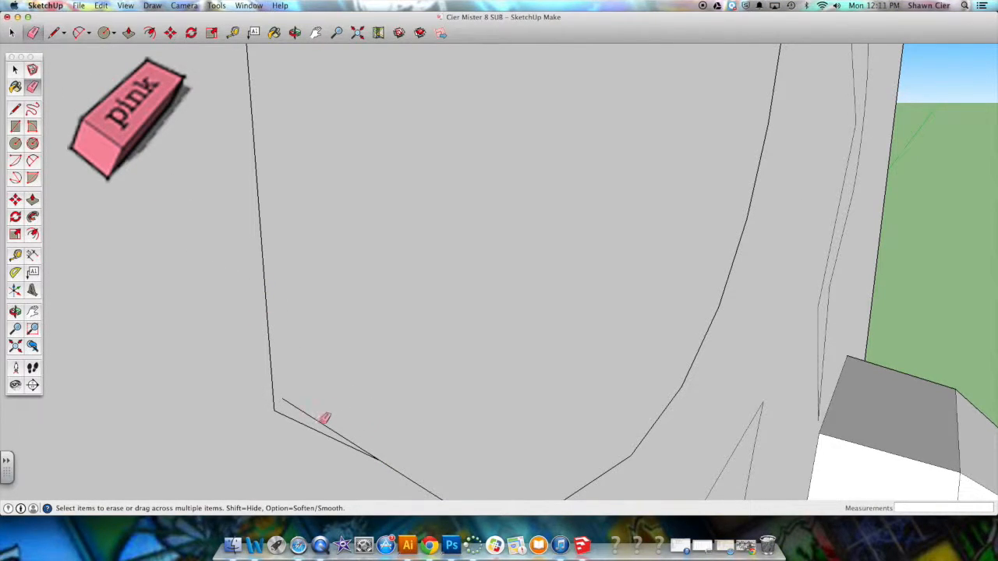
pyautogui.scroll(-10, 399, 377)
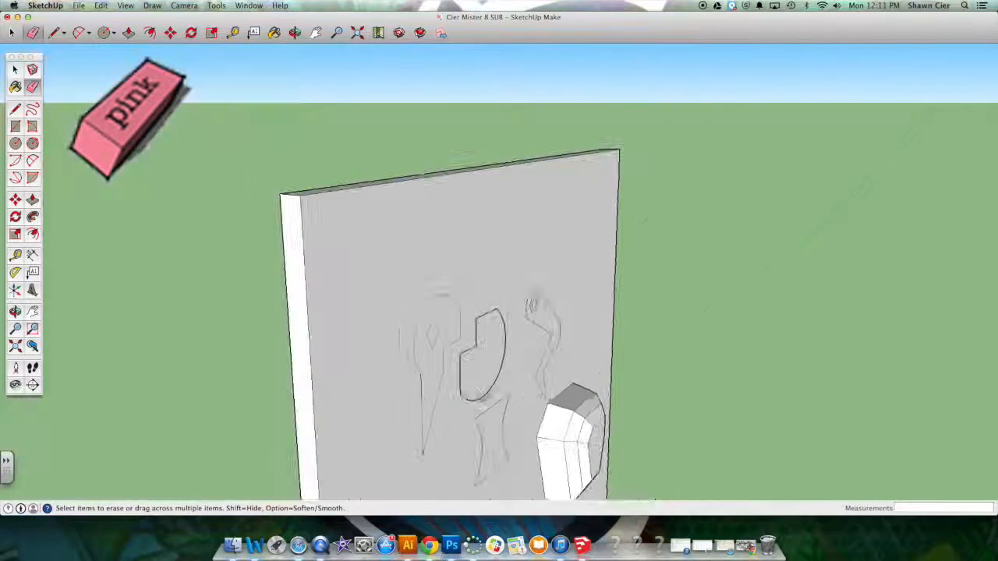
pyautogui.scroll(10, 557, 452)
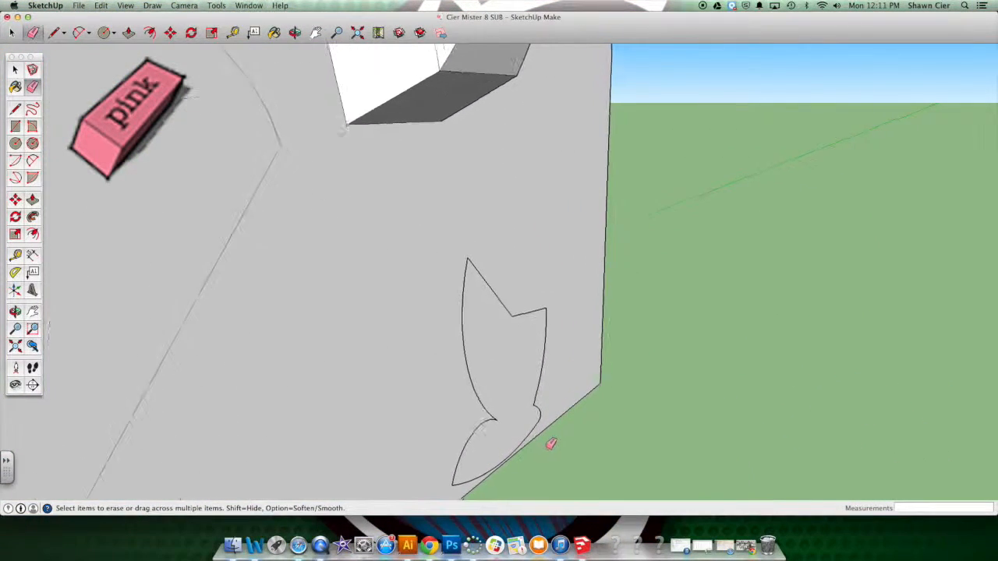
pyautogui.scroll(3, 540, 434)
pyautogui.scroll(-6, 538, 431)
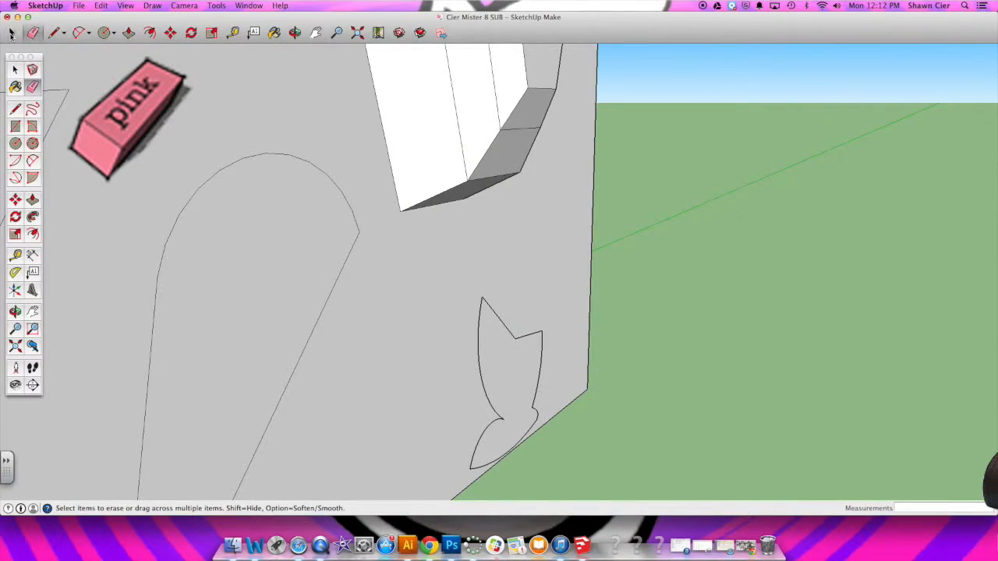
pyautogui.press('space')
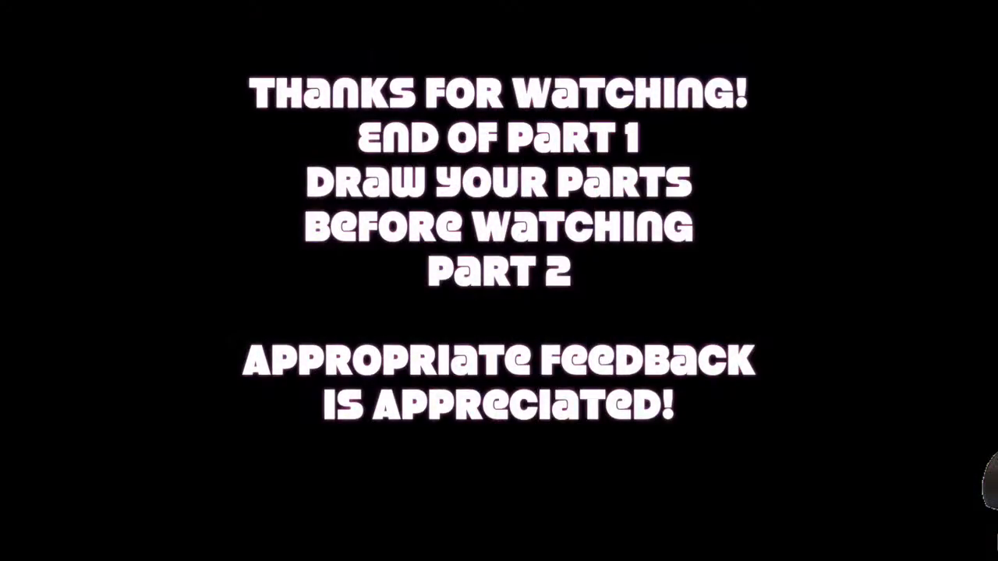